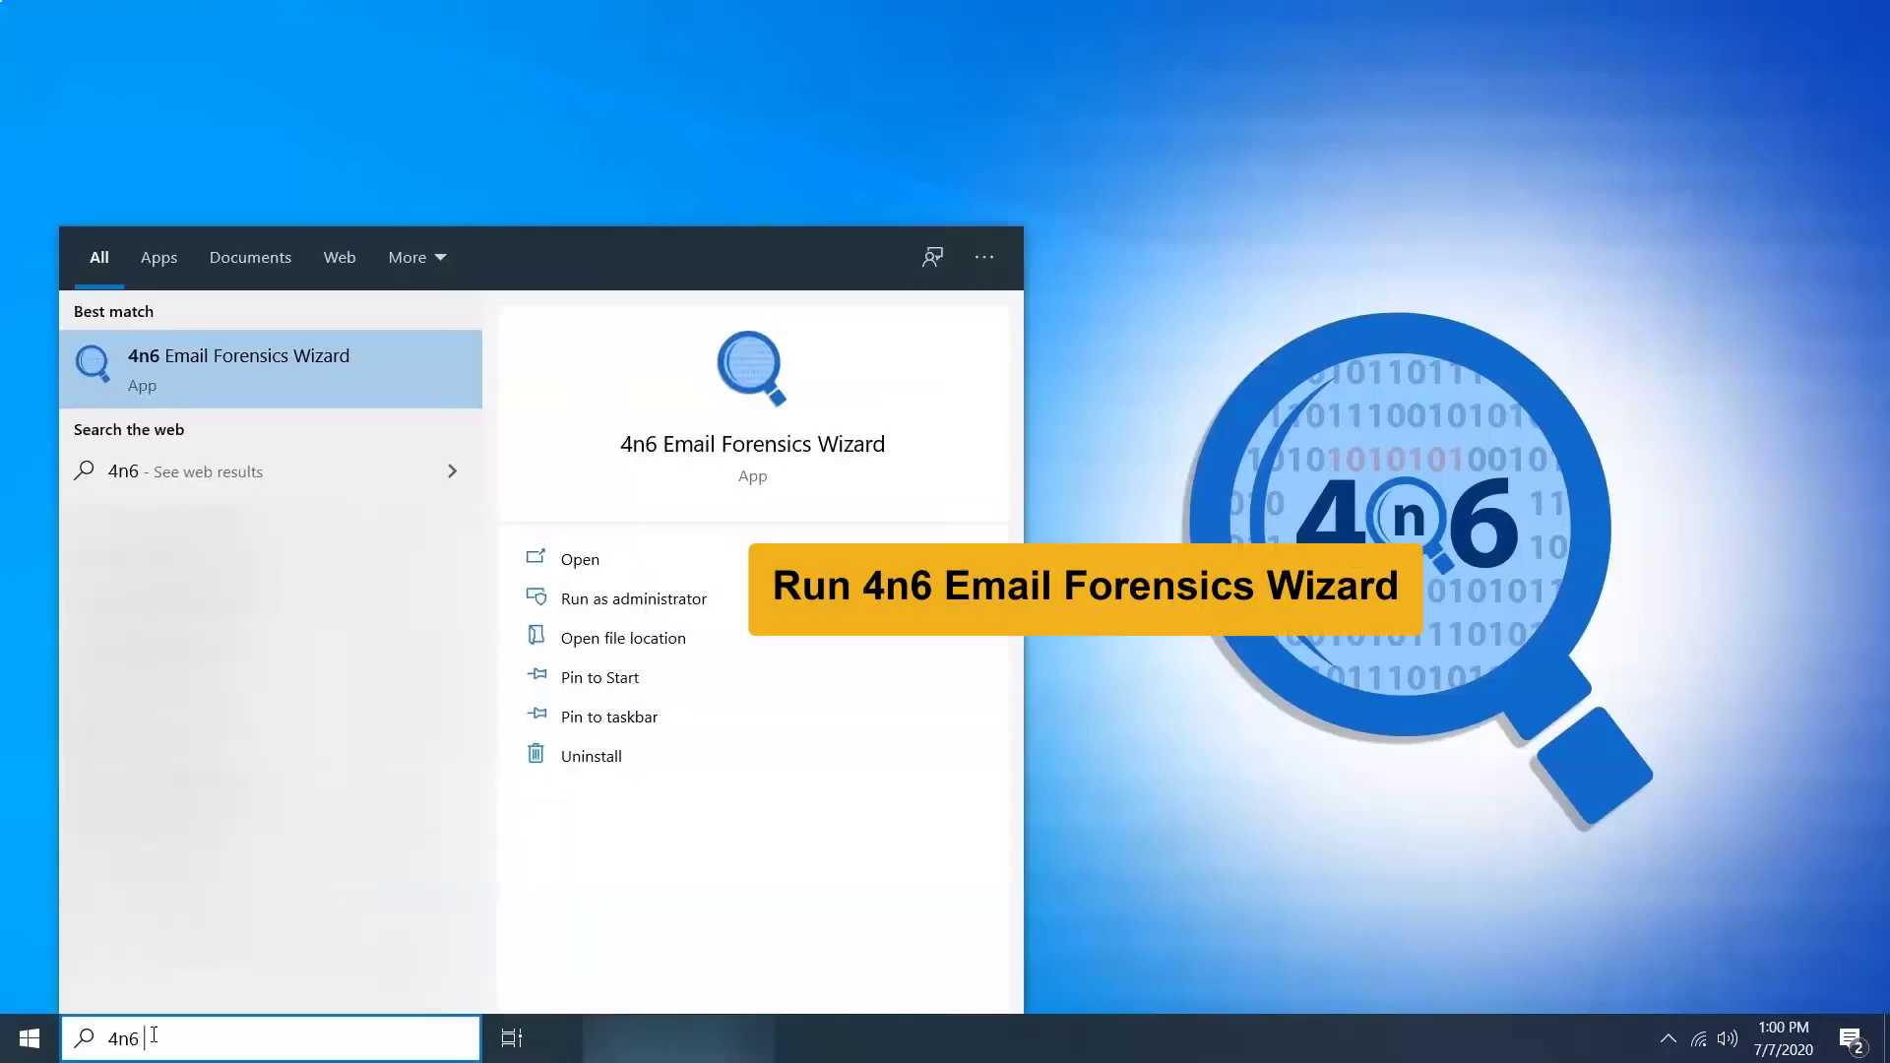
type(" Email forensics Wizard")
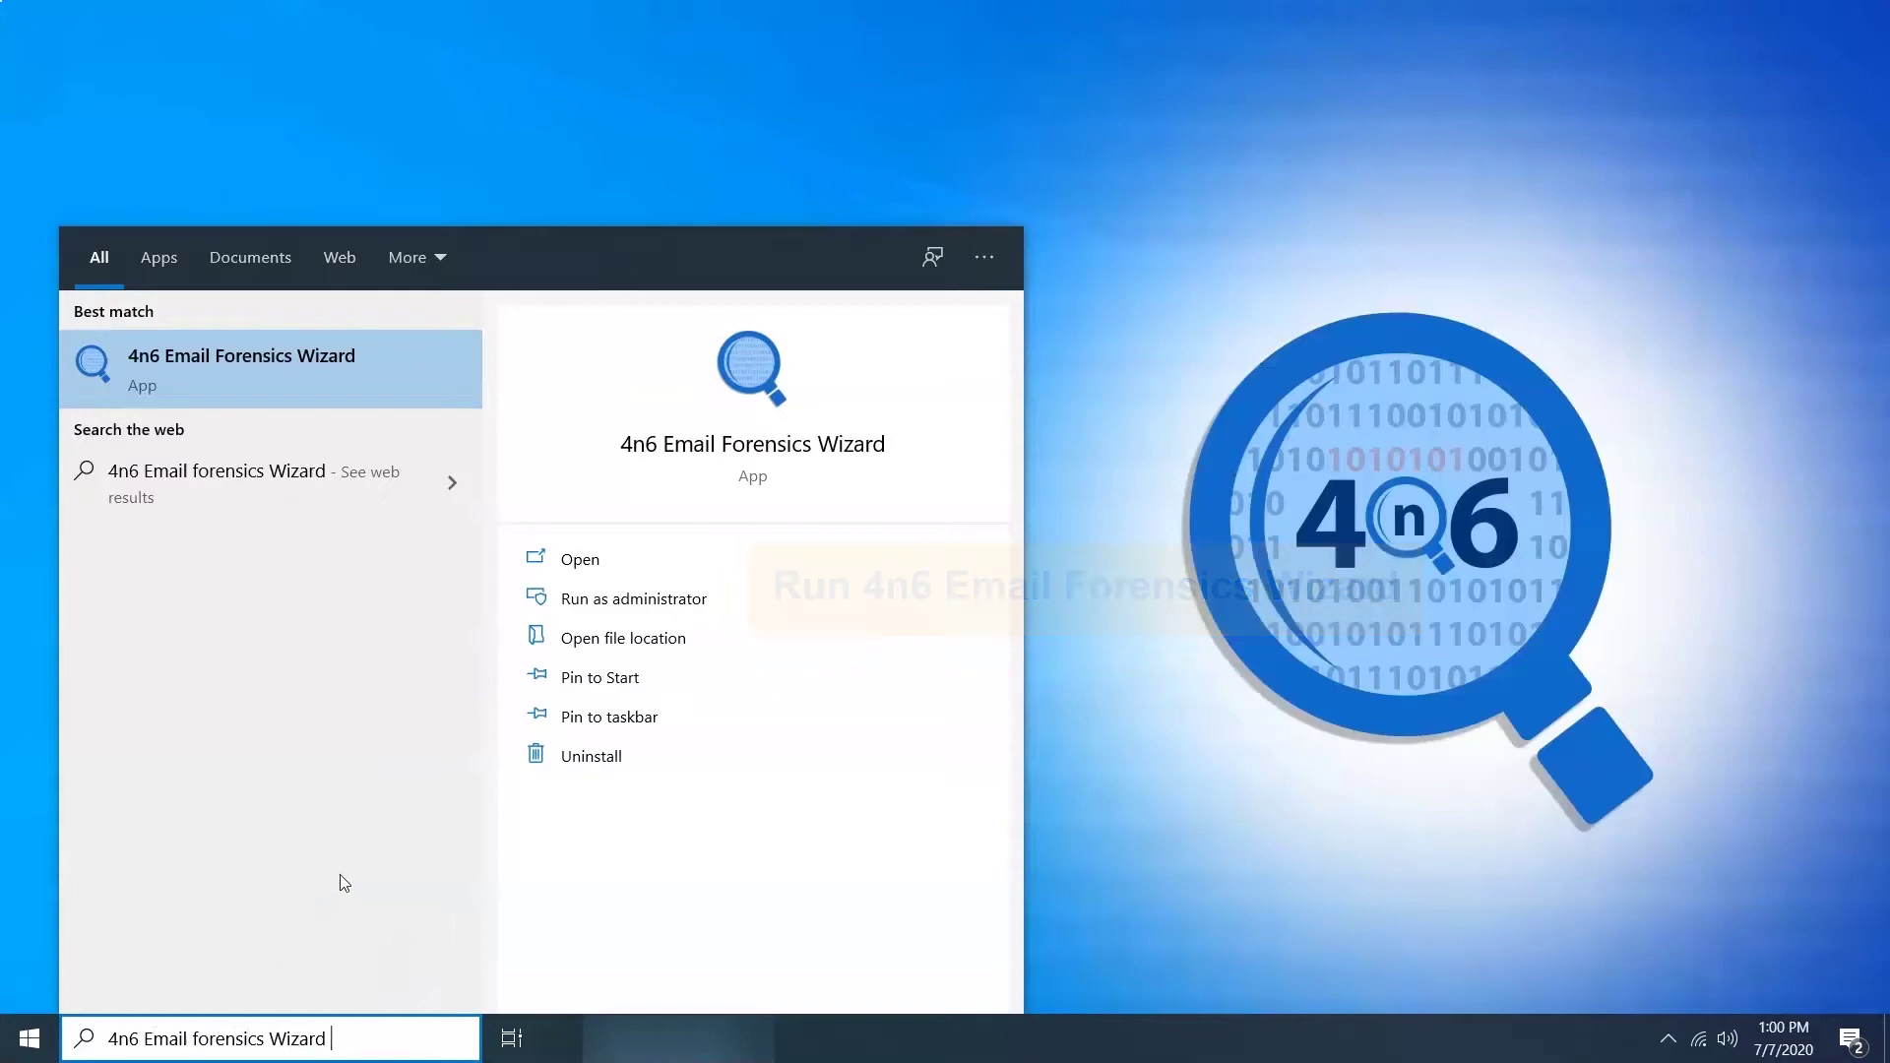
Step: Launch 4n6 Email Forensics Wizard from the Start menu search results
left_click(733, 454)
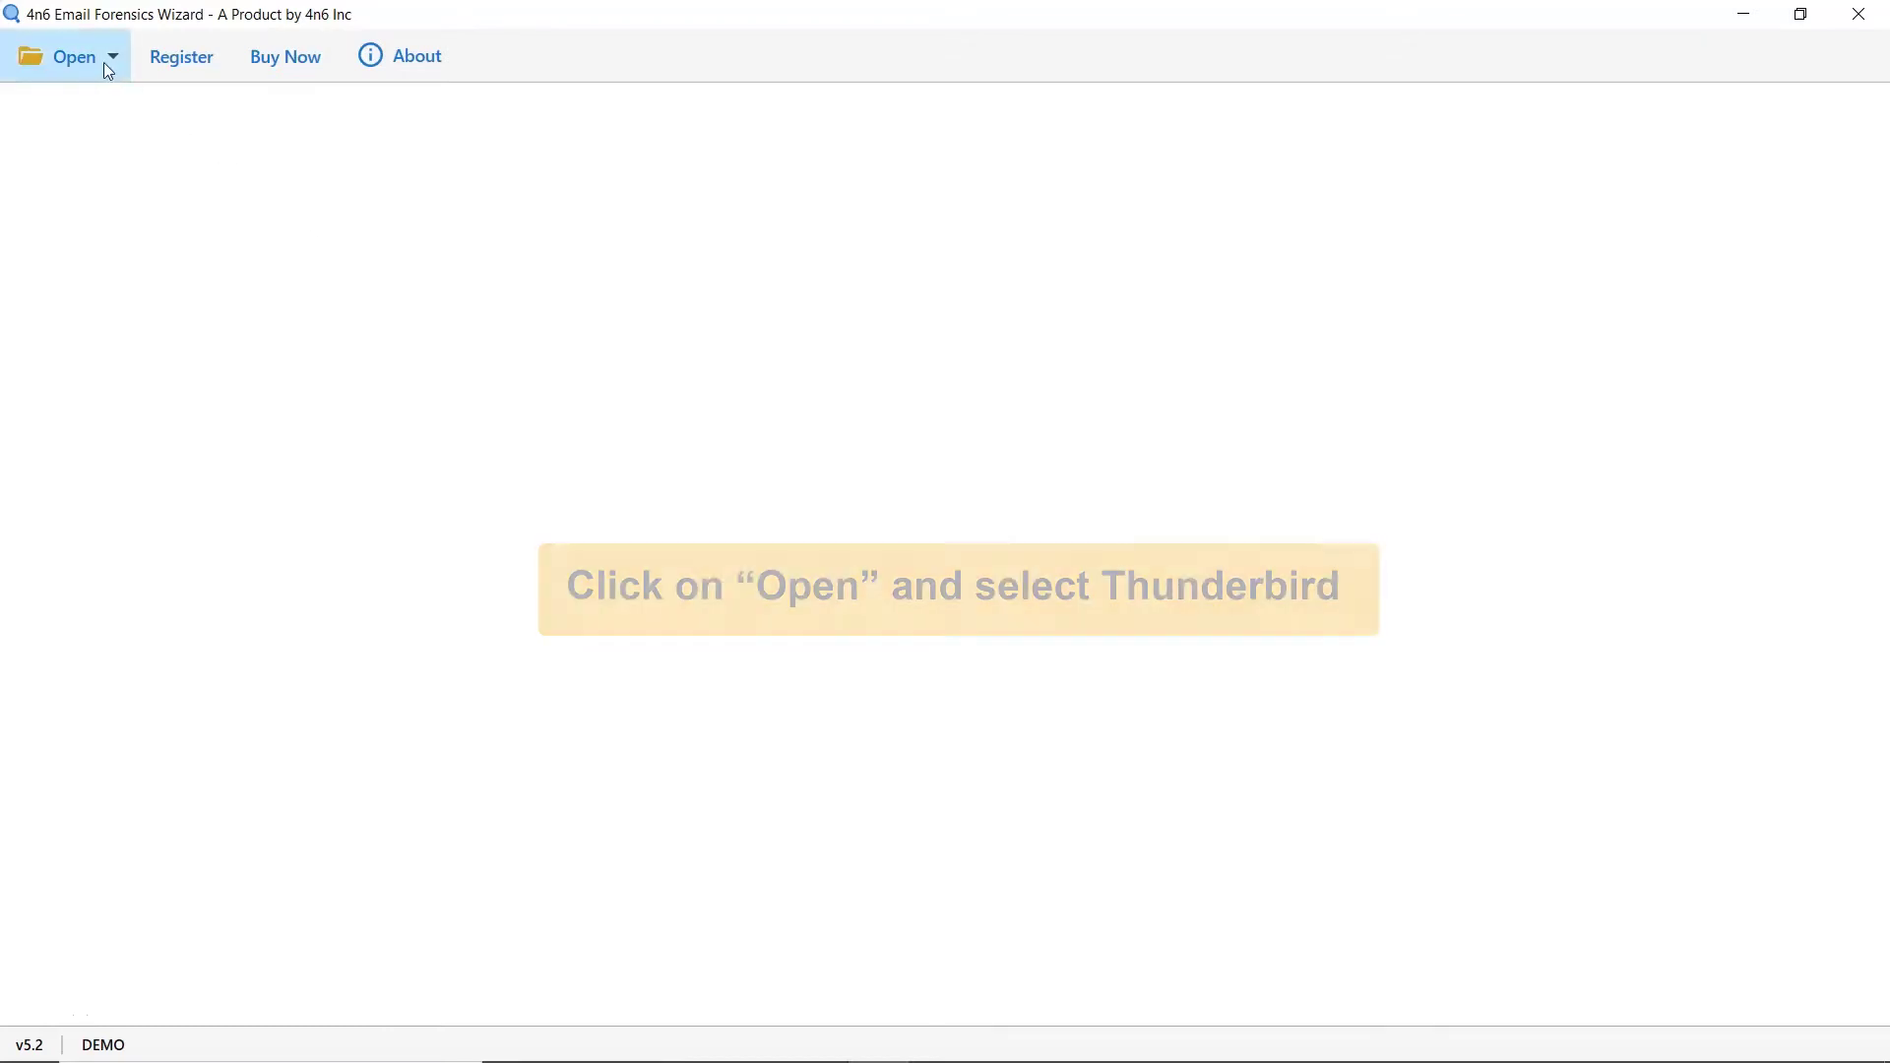
Step: Load the detected Thunderbird configured account through Open > Thunderbird Accounts
left_click(104, 62)
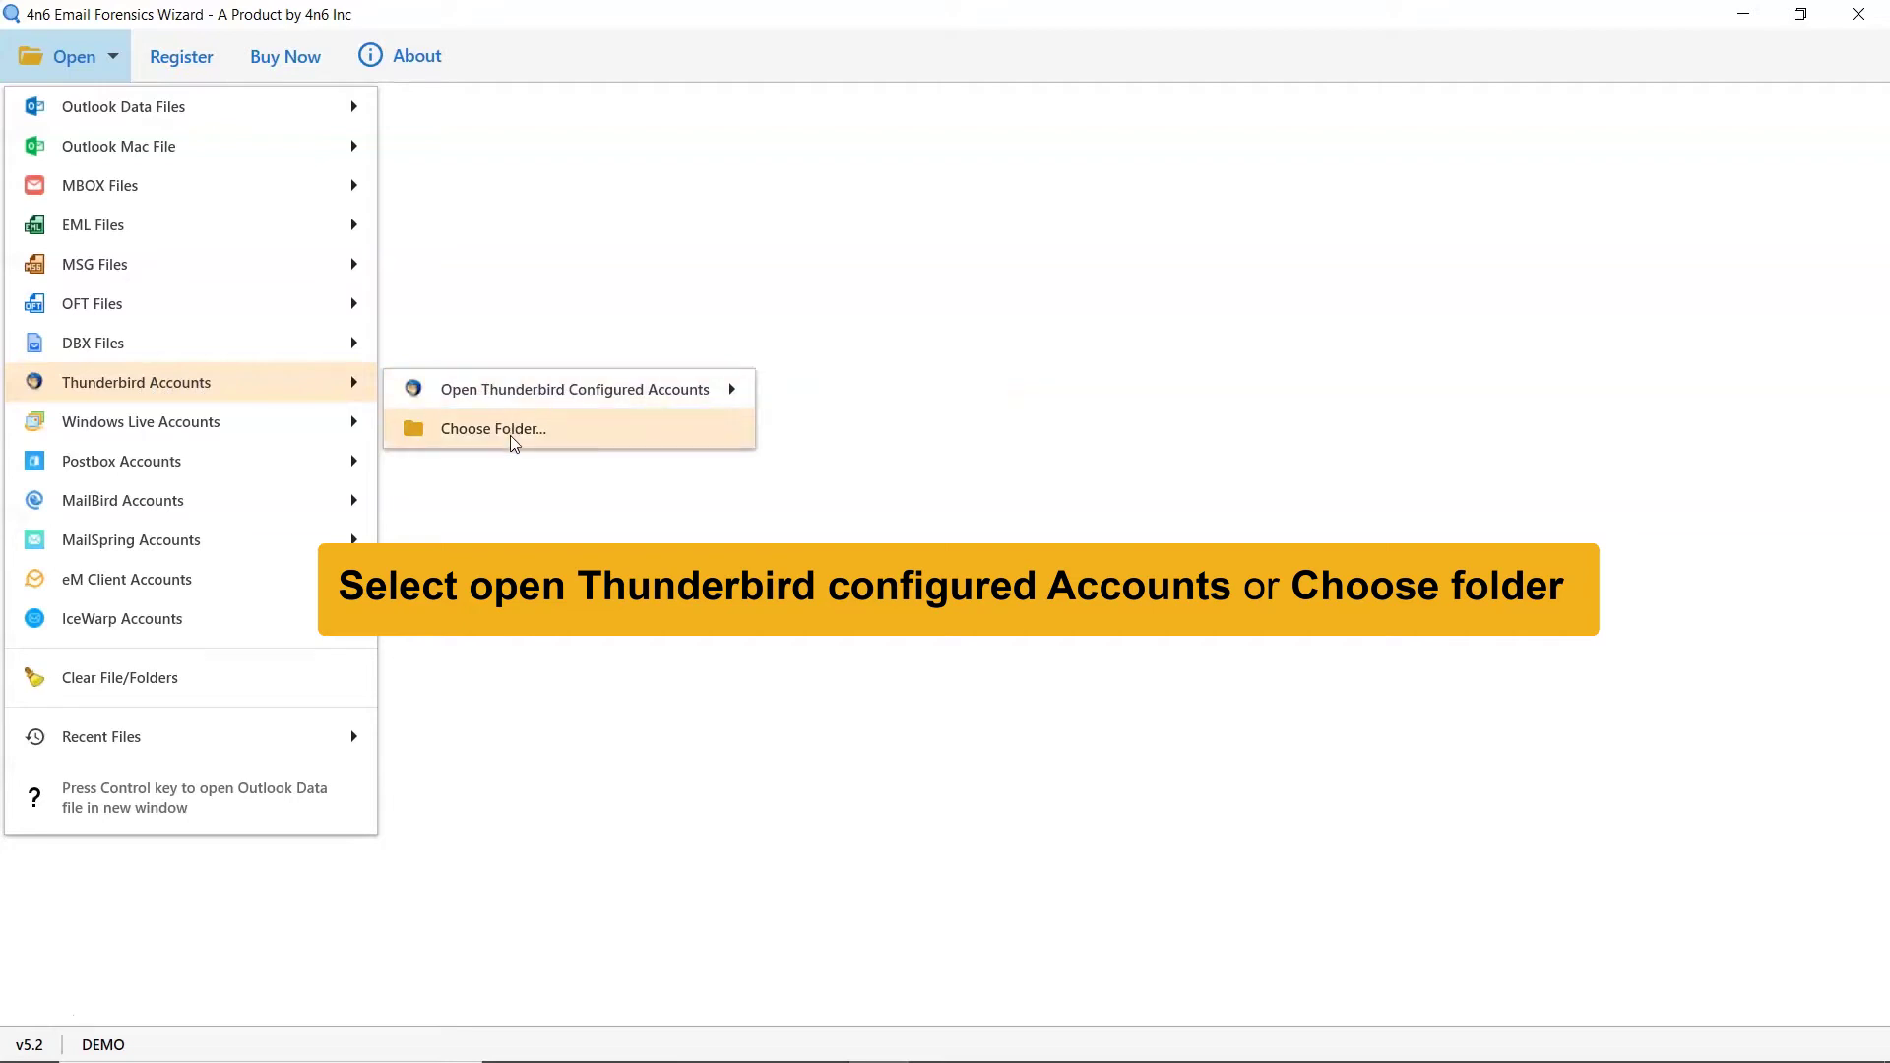
mouse_move(575, 390)
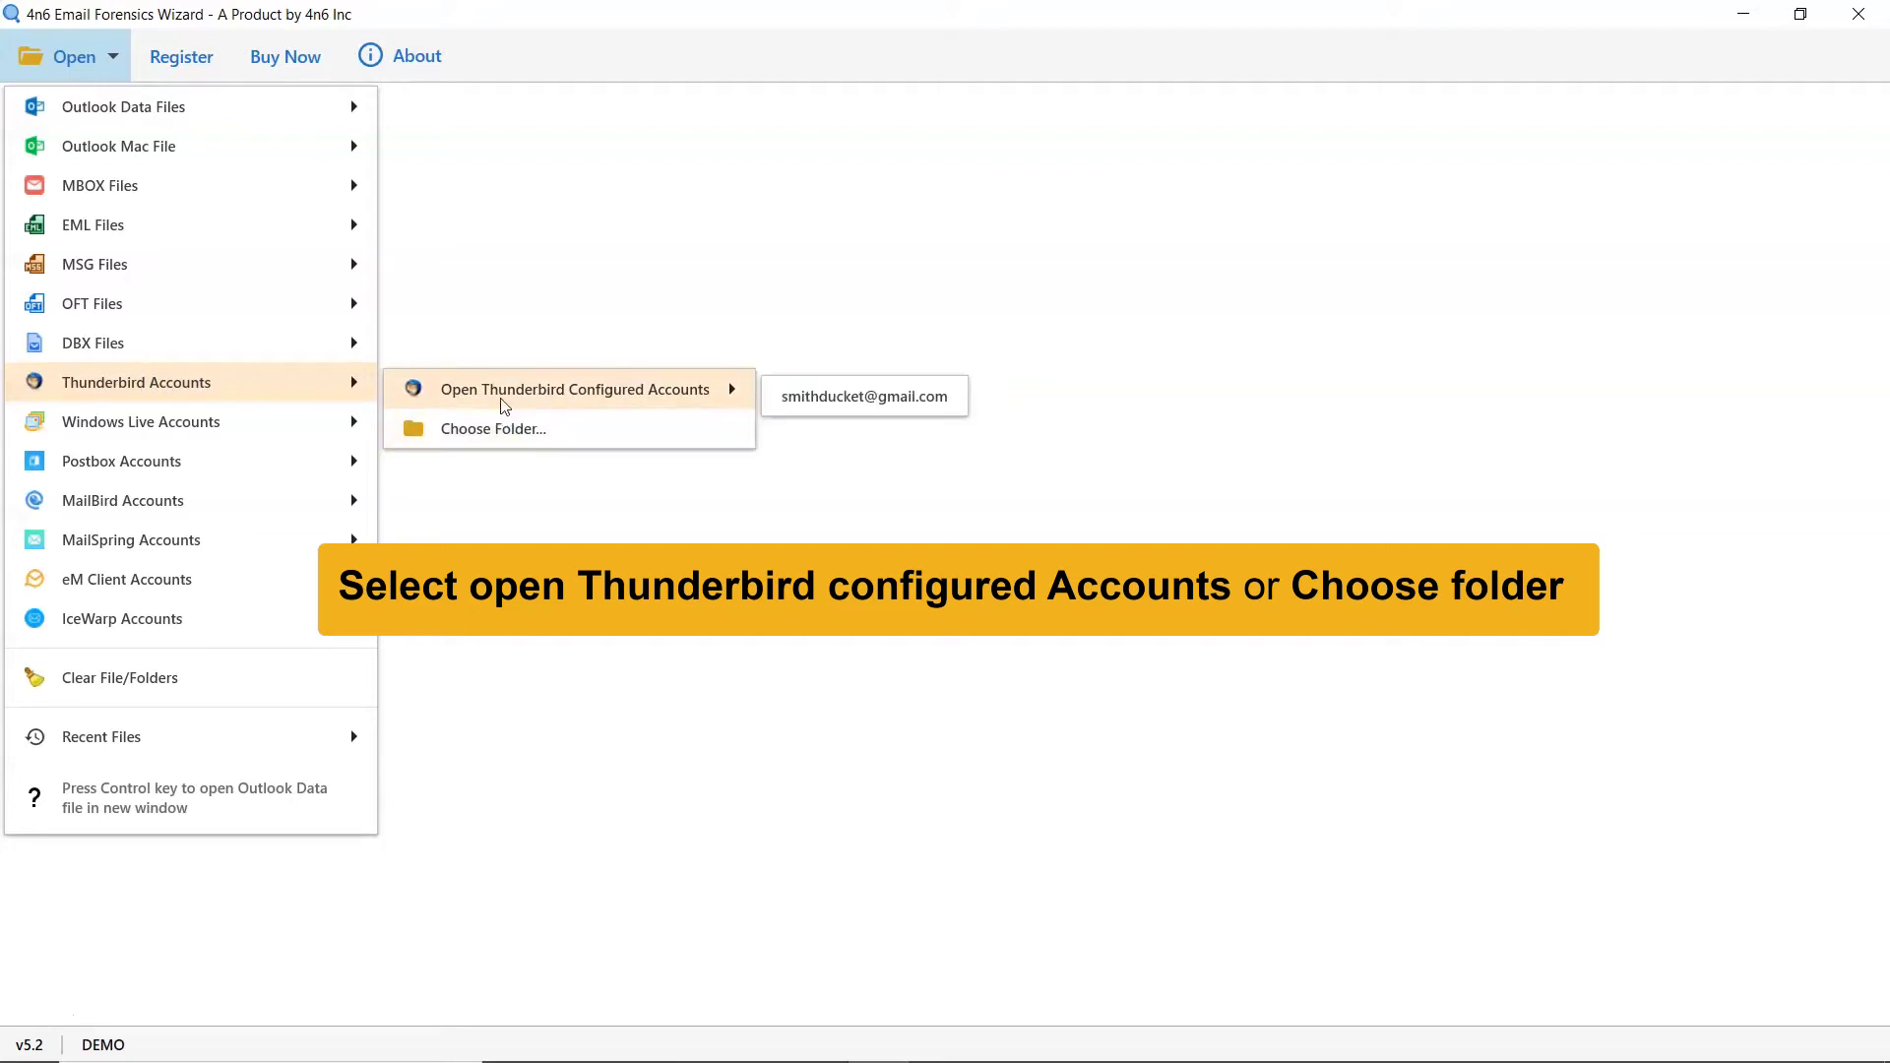
left_click(825, 398)
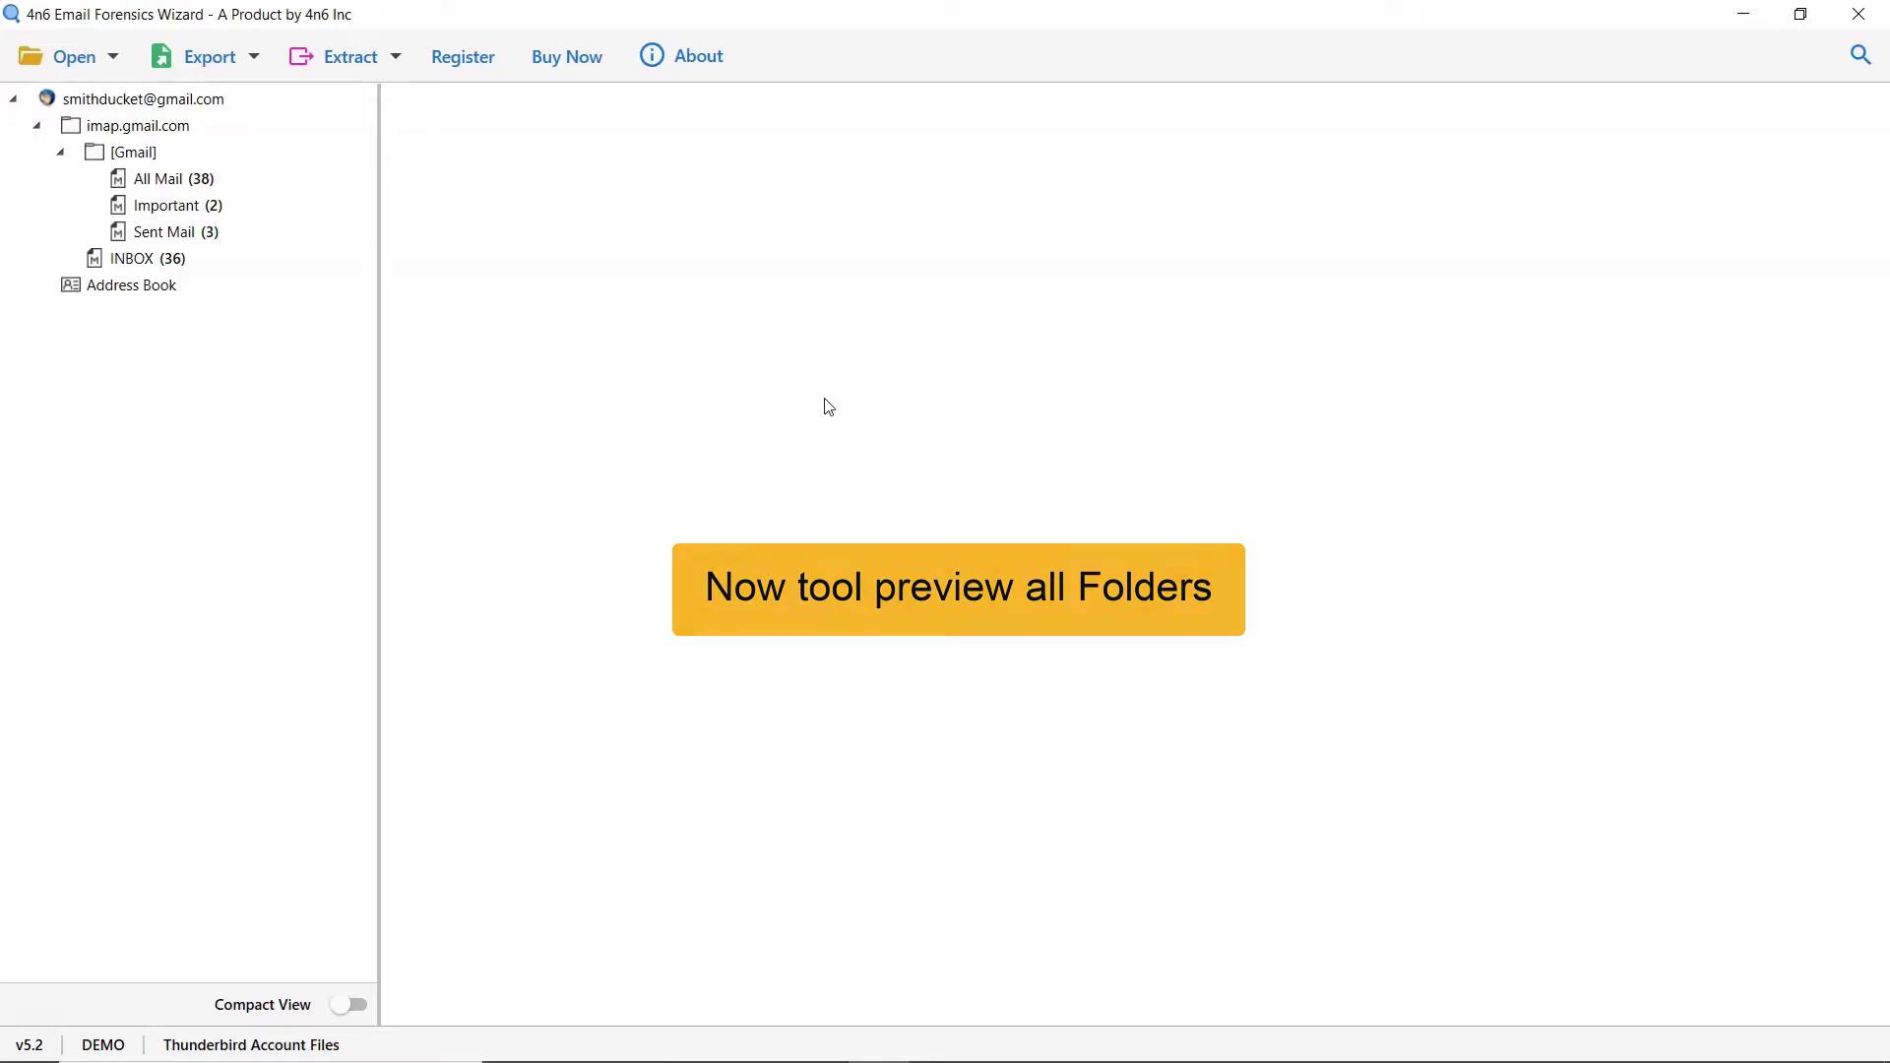
Step: Toggle Compact View off and back on, then display All Mail's 38 messages
left_click(353, 1006)
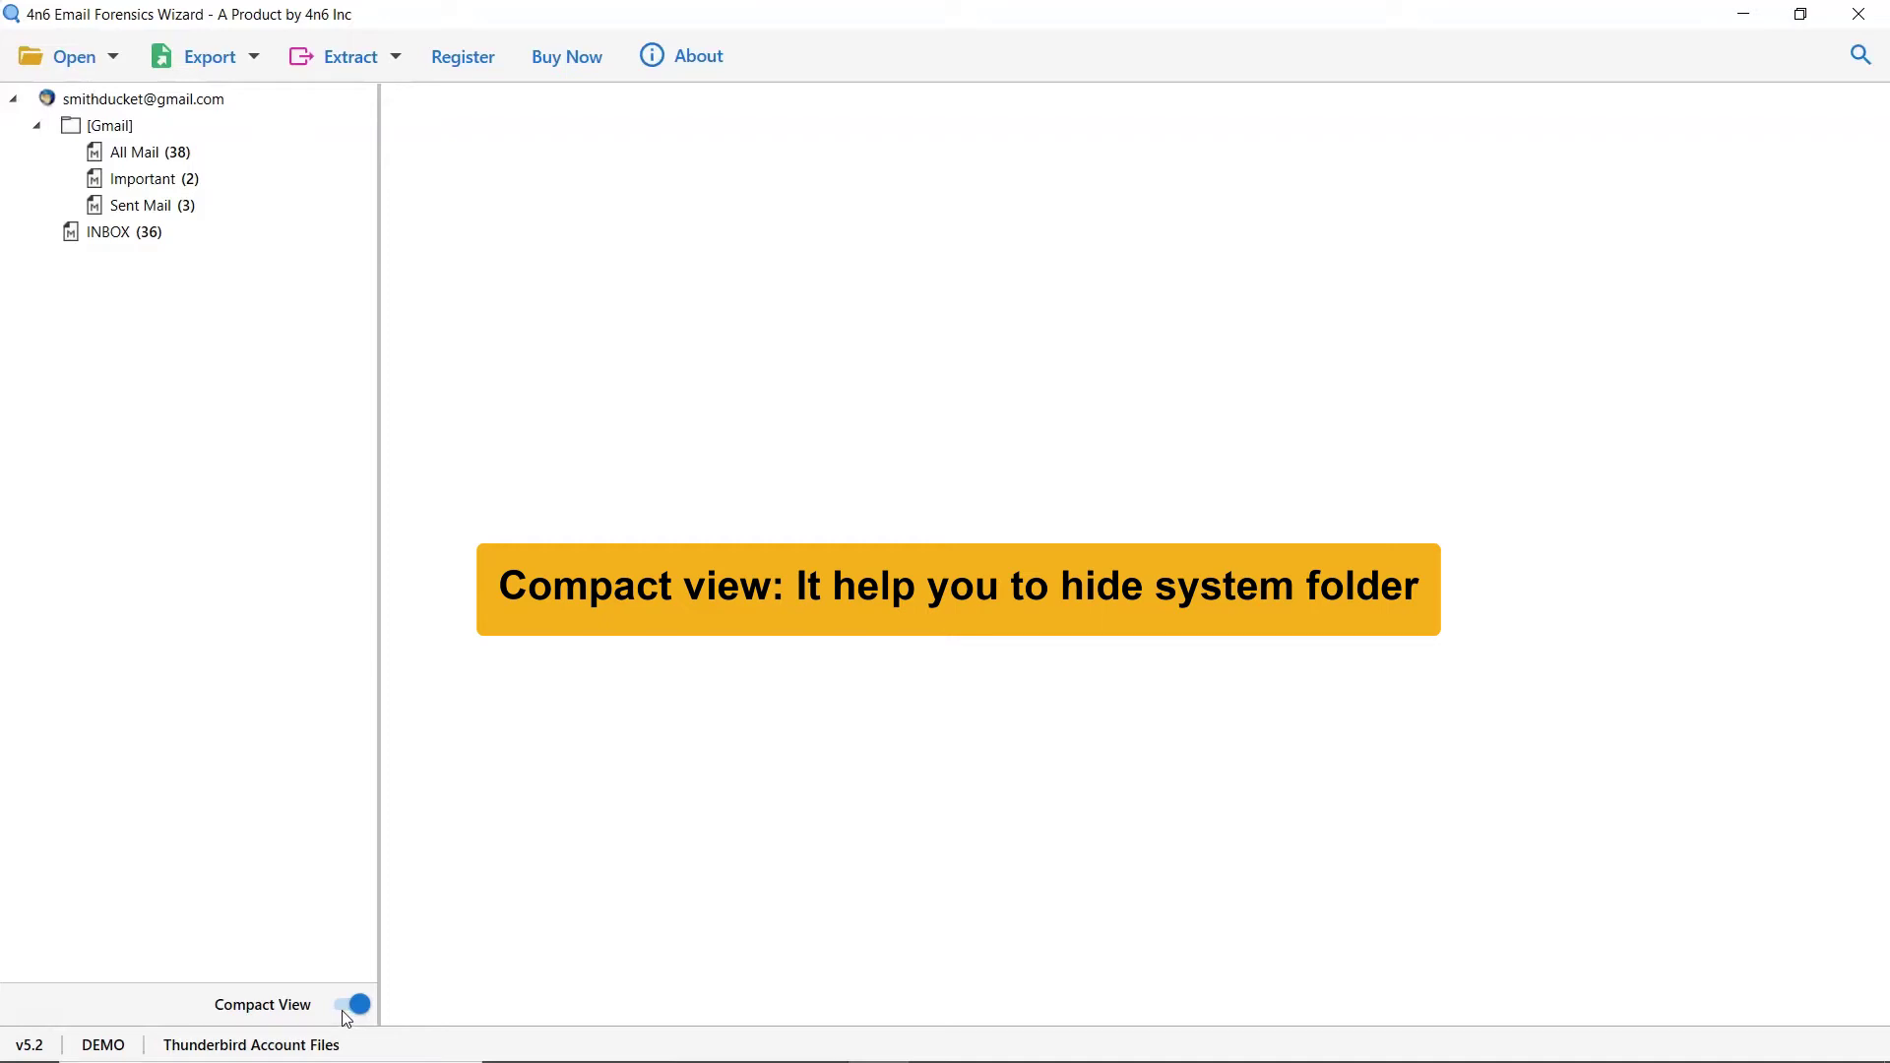
left_click(342, 1008)
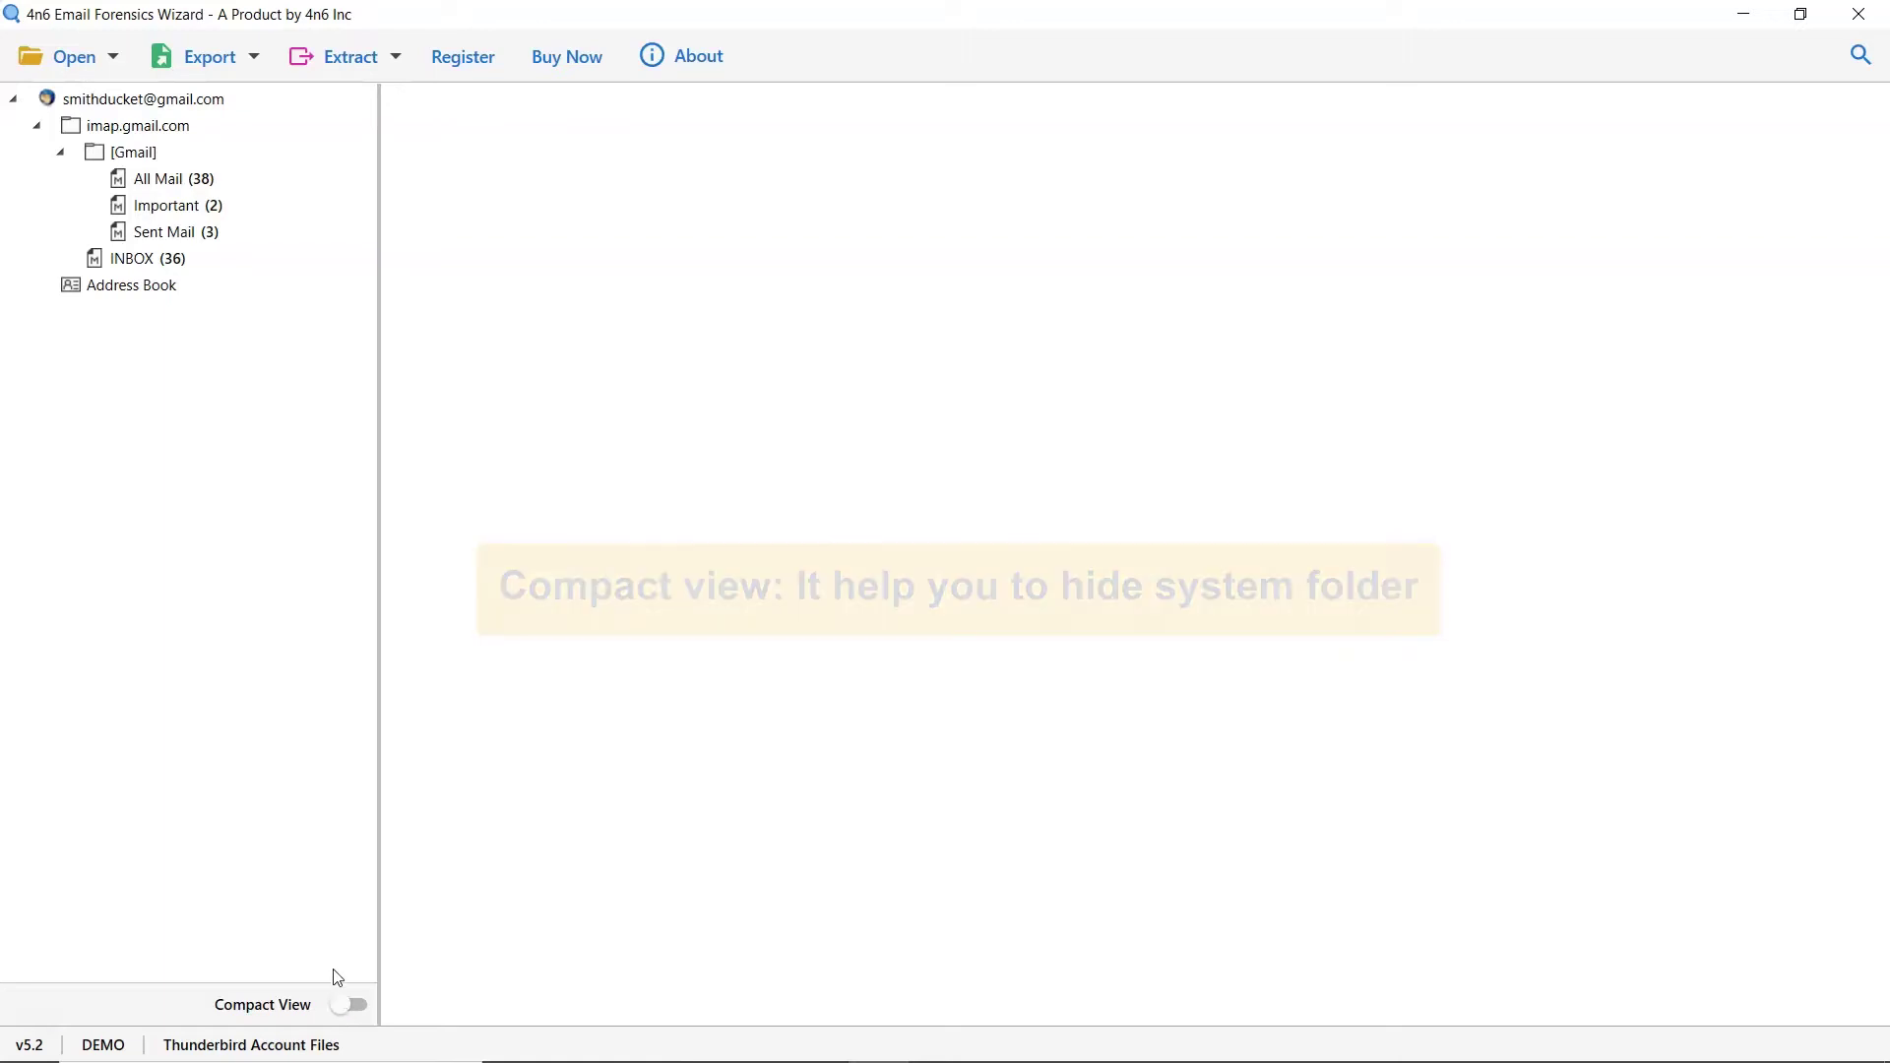
left_click(147, 179)
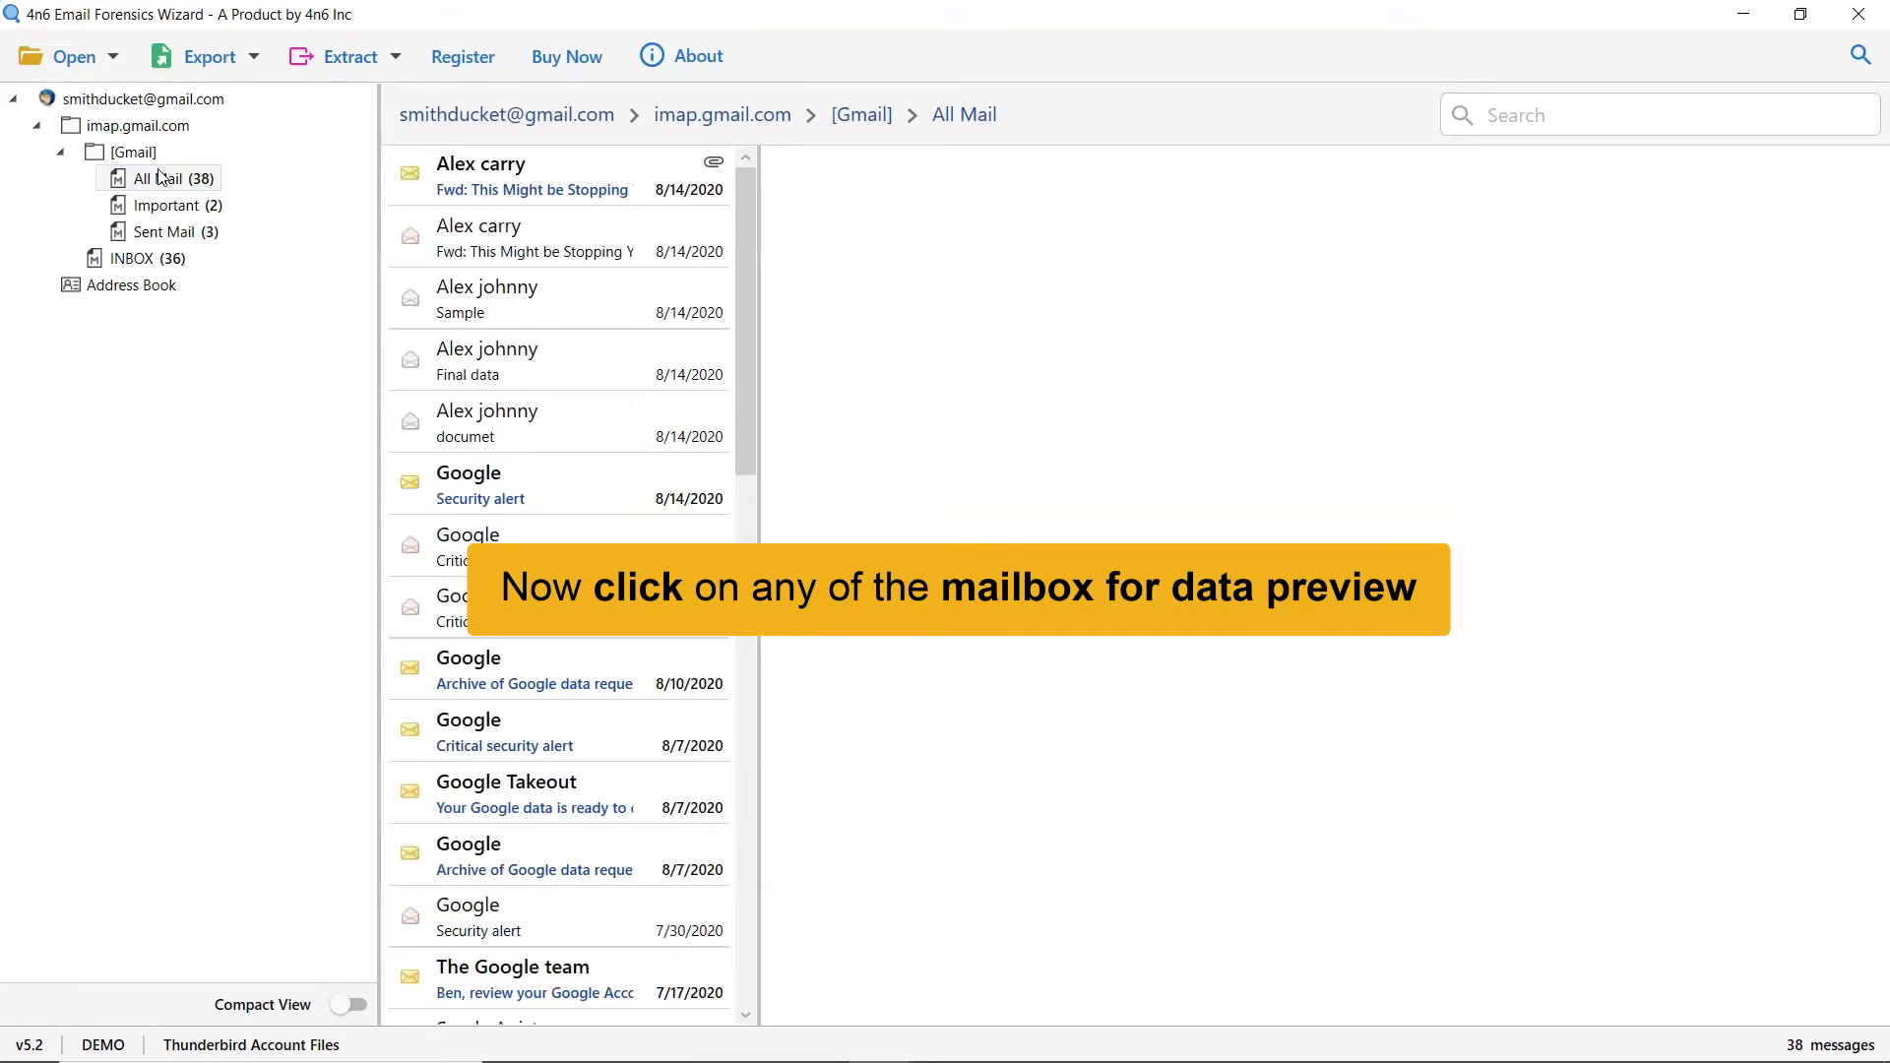
Step: Browse Important (2) and Sent Mail (3), then list INBOX's 36 messages
left_click(164, 206)
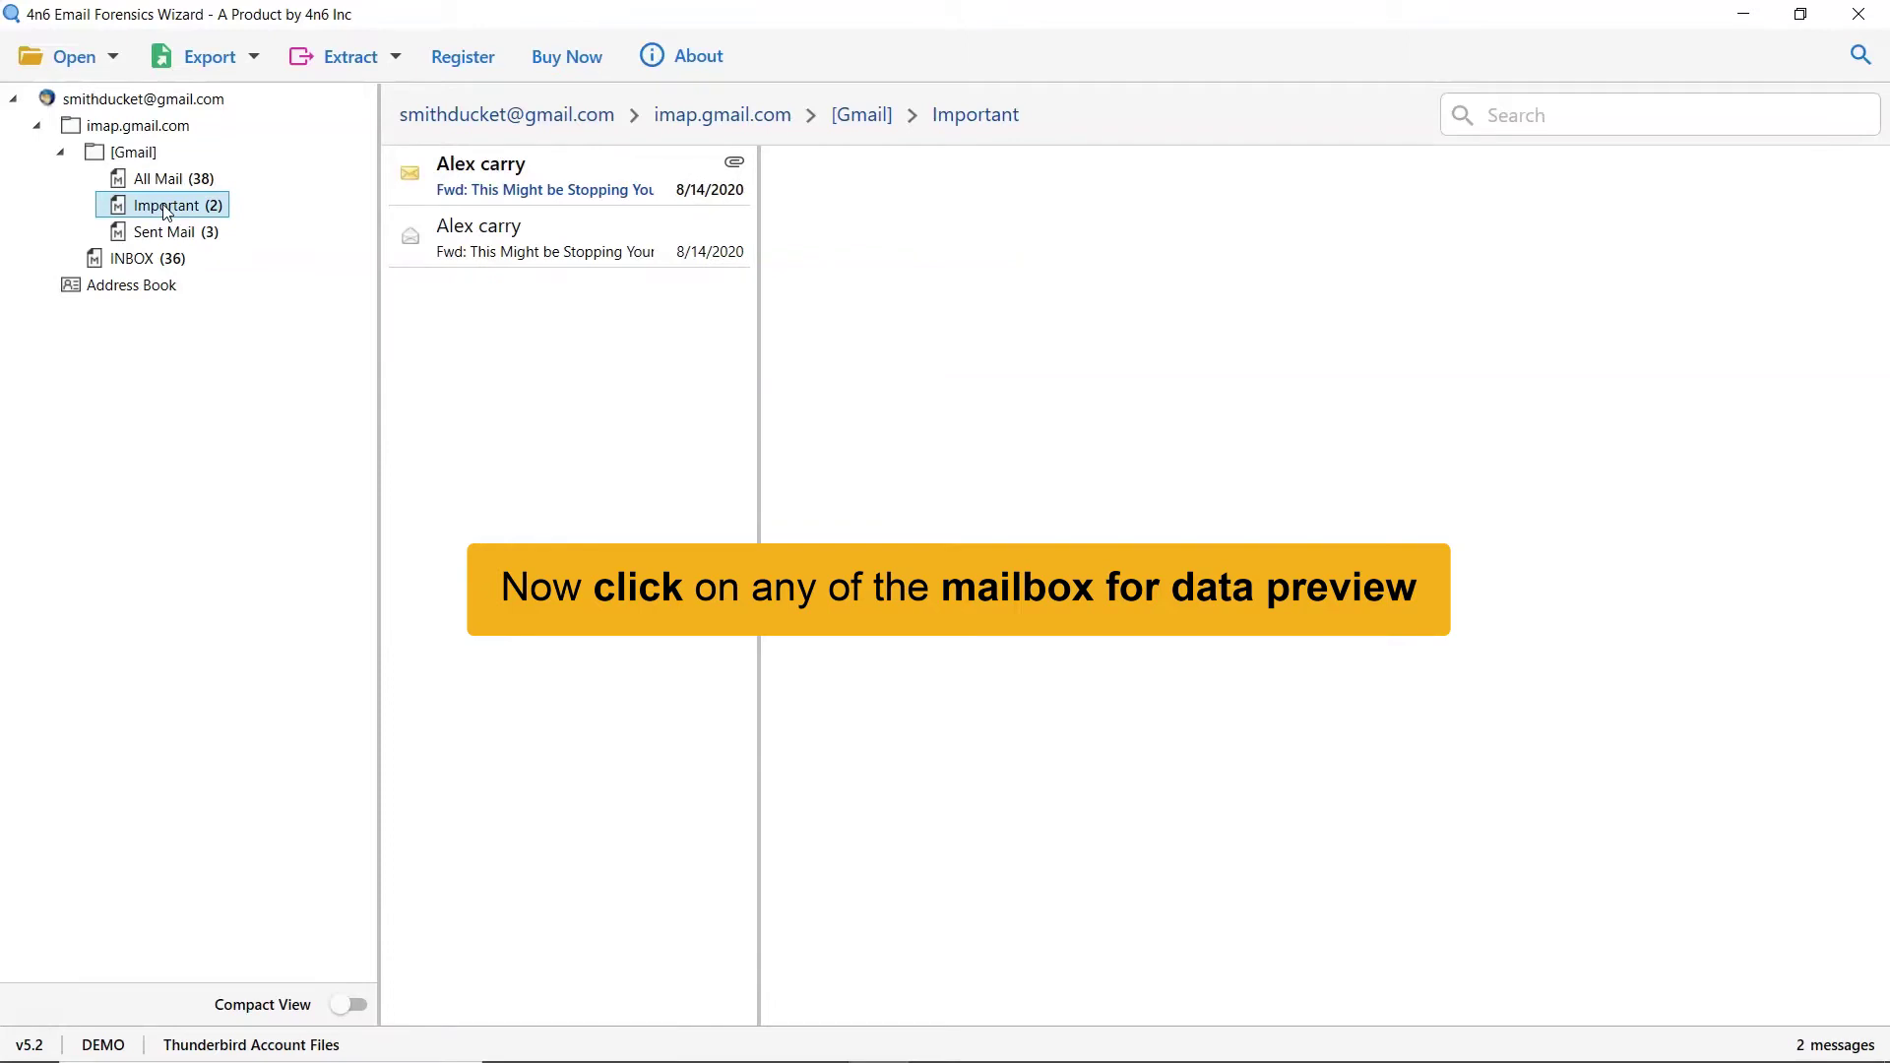
left_click(170, 232)
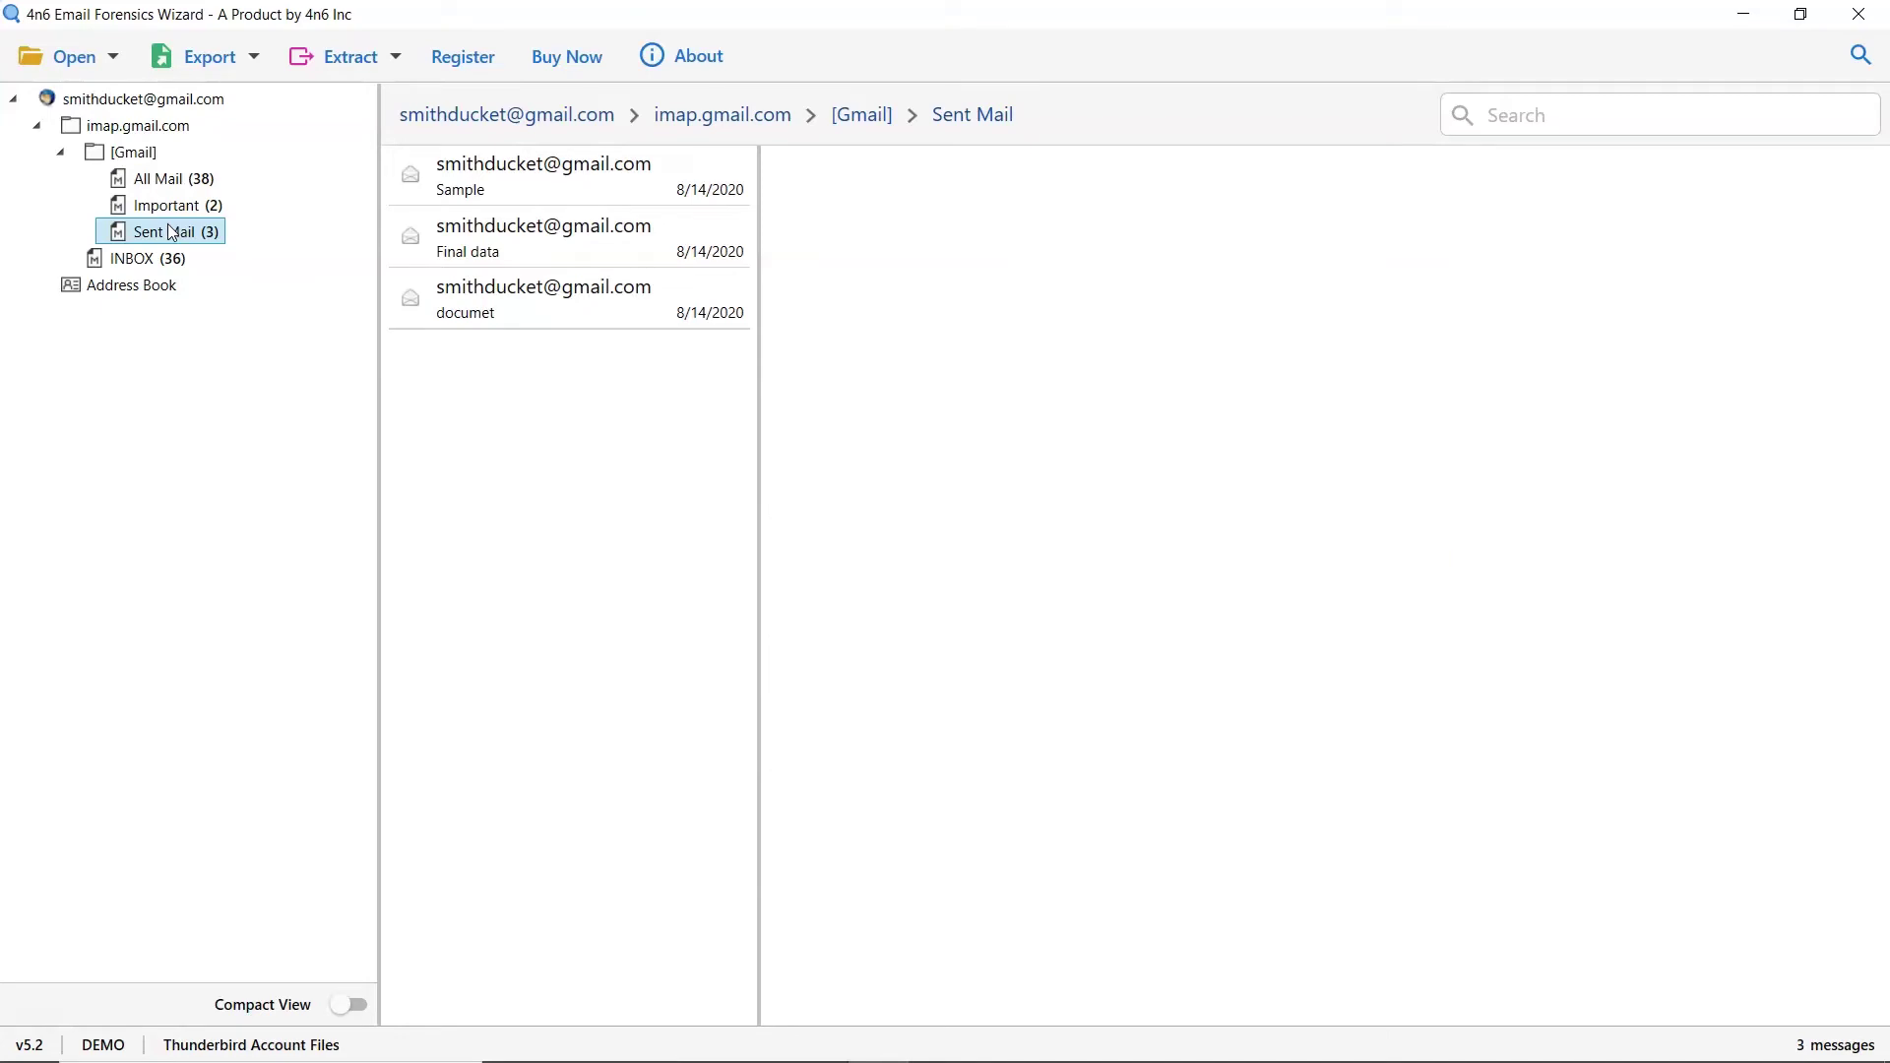
left_click(137, 261)
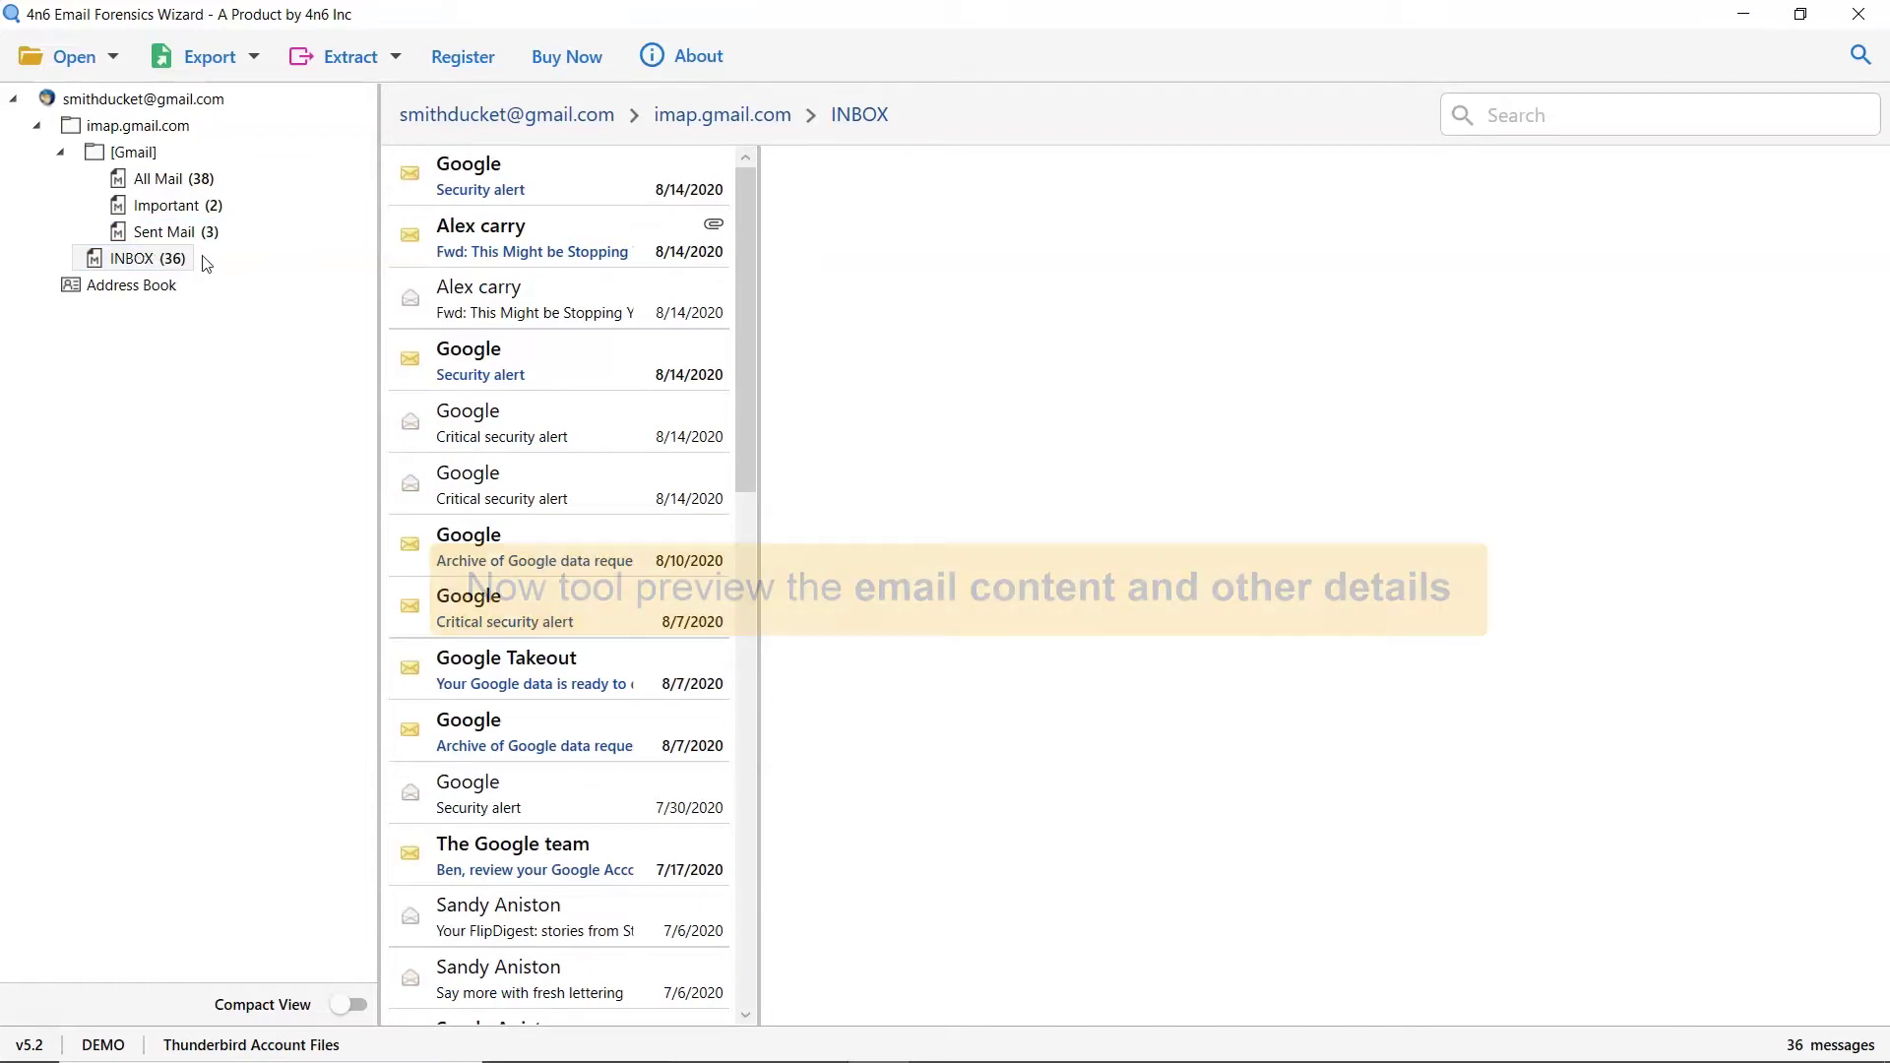
Step: Preview the Alex carry email, then show and dismiss its .xlsm attachment's save options
left_click(555, 248)
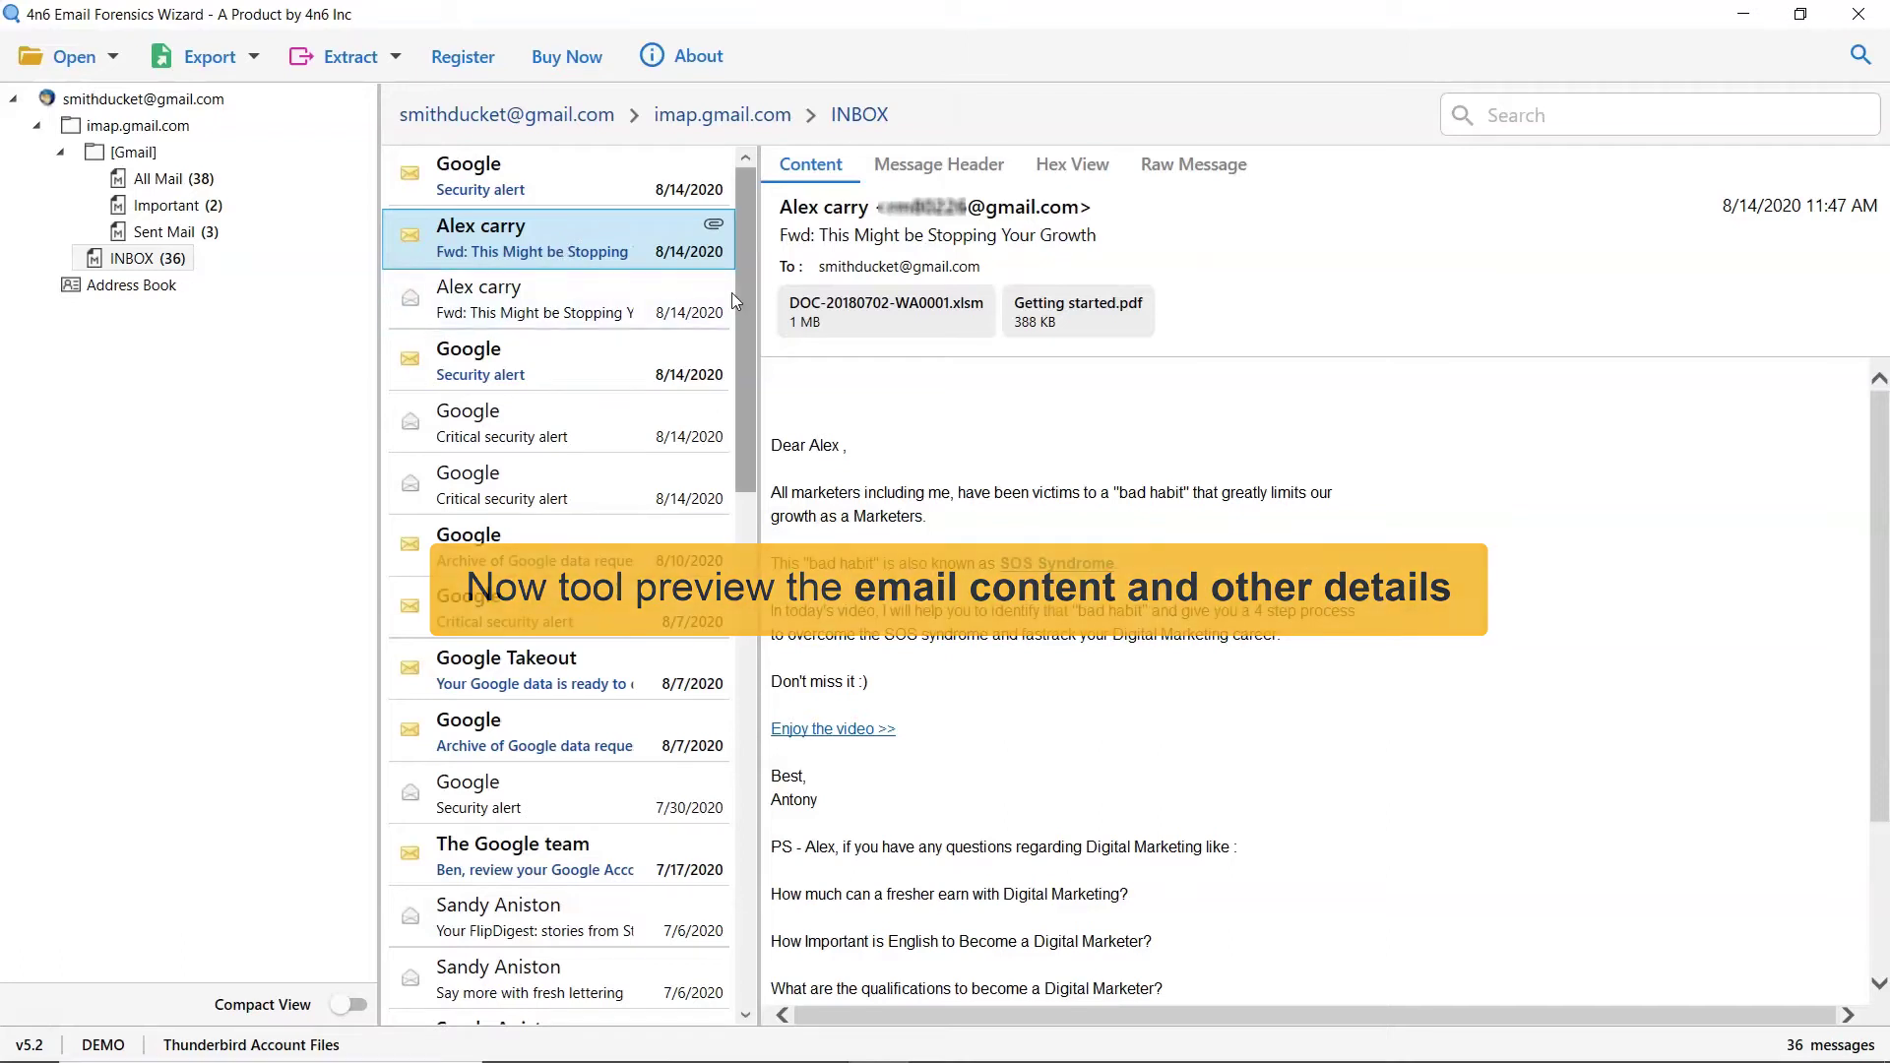
right_click(877, 339)
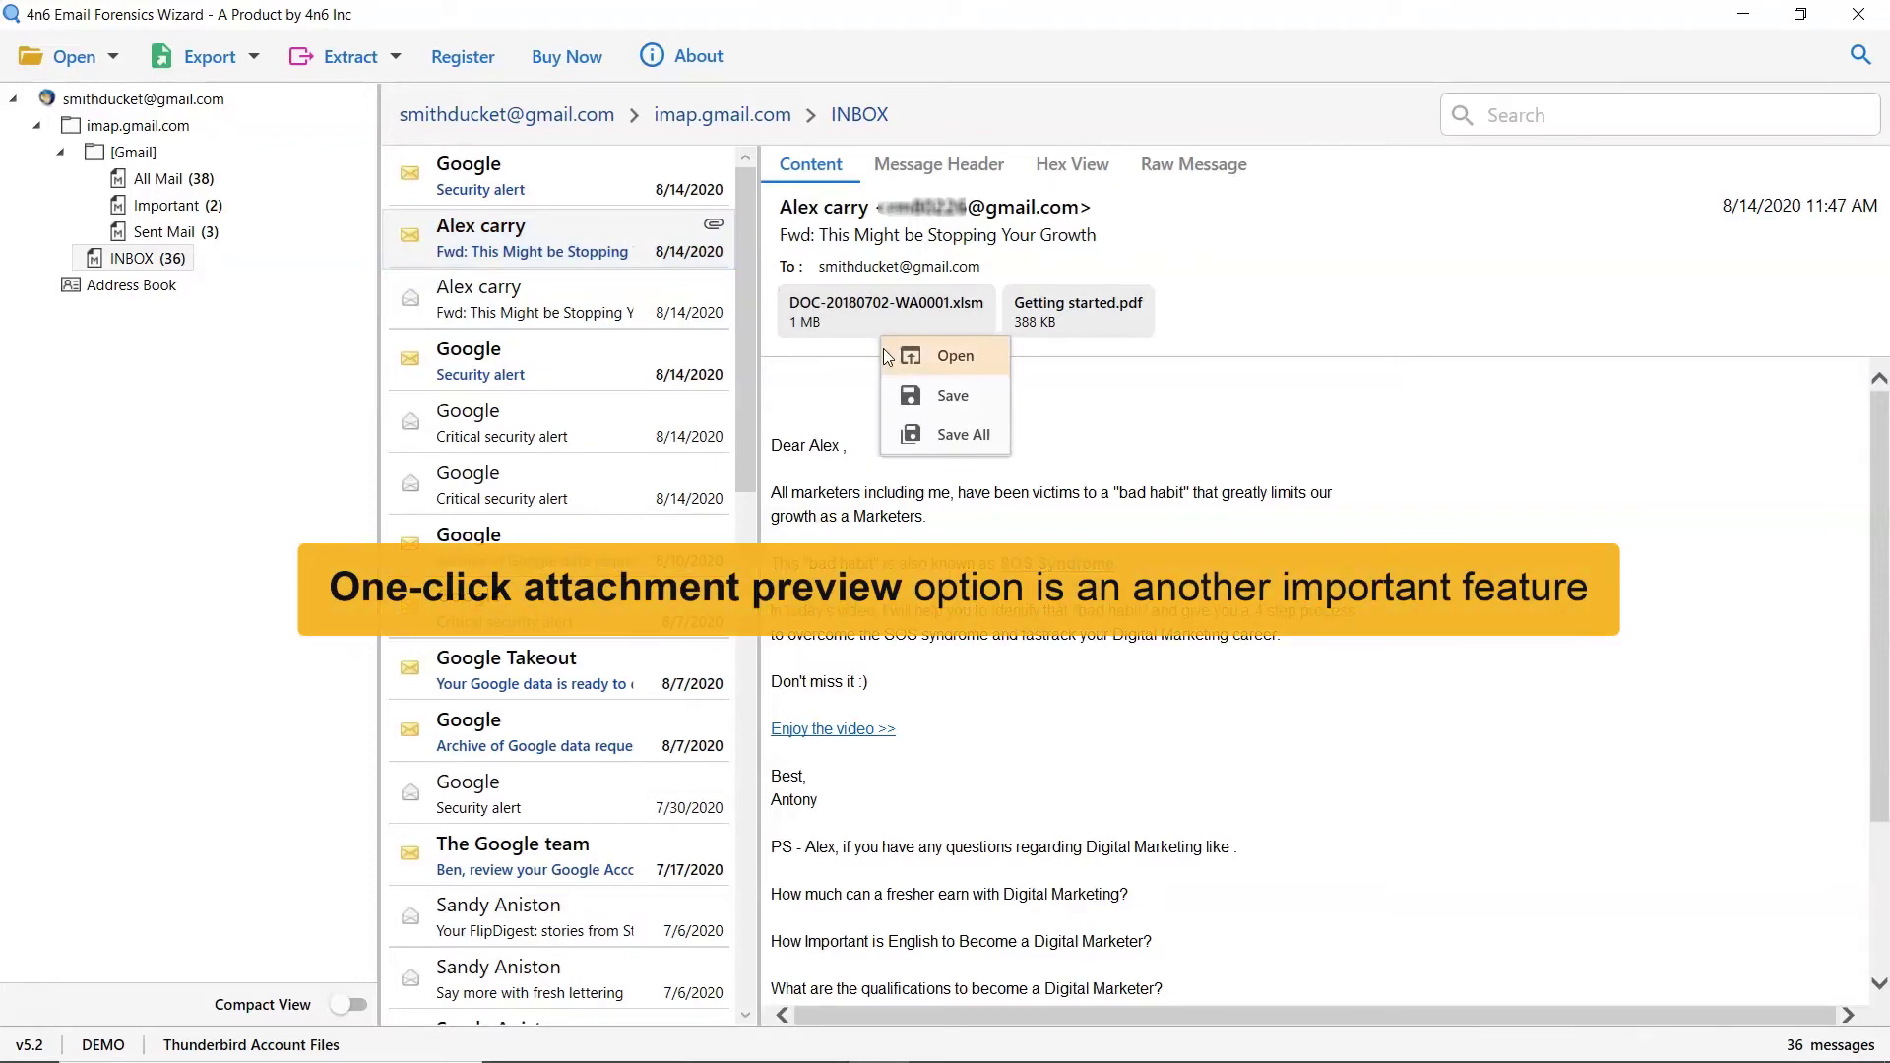
left_click(888, 409)
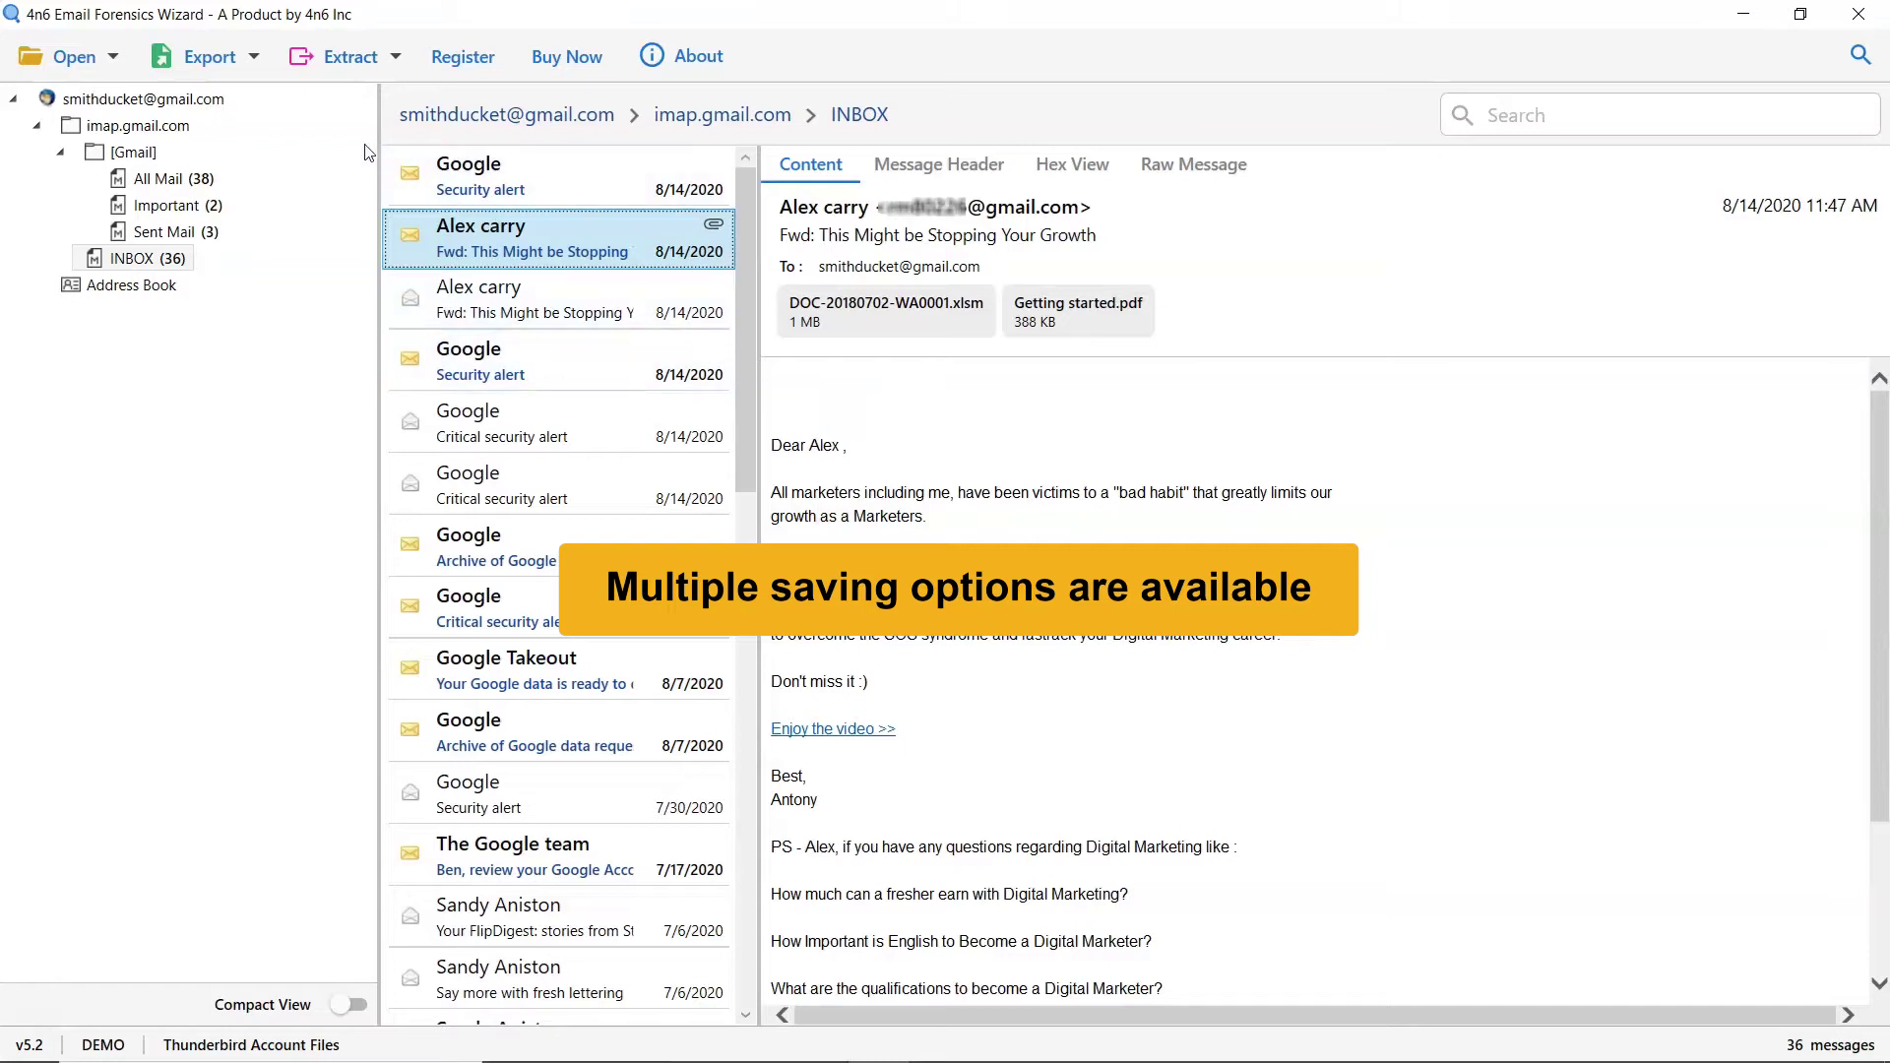
Step: Glance at the export formats list, then show the Extract dropdown's extraction choices
left_click(256, 67)
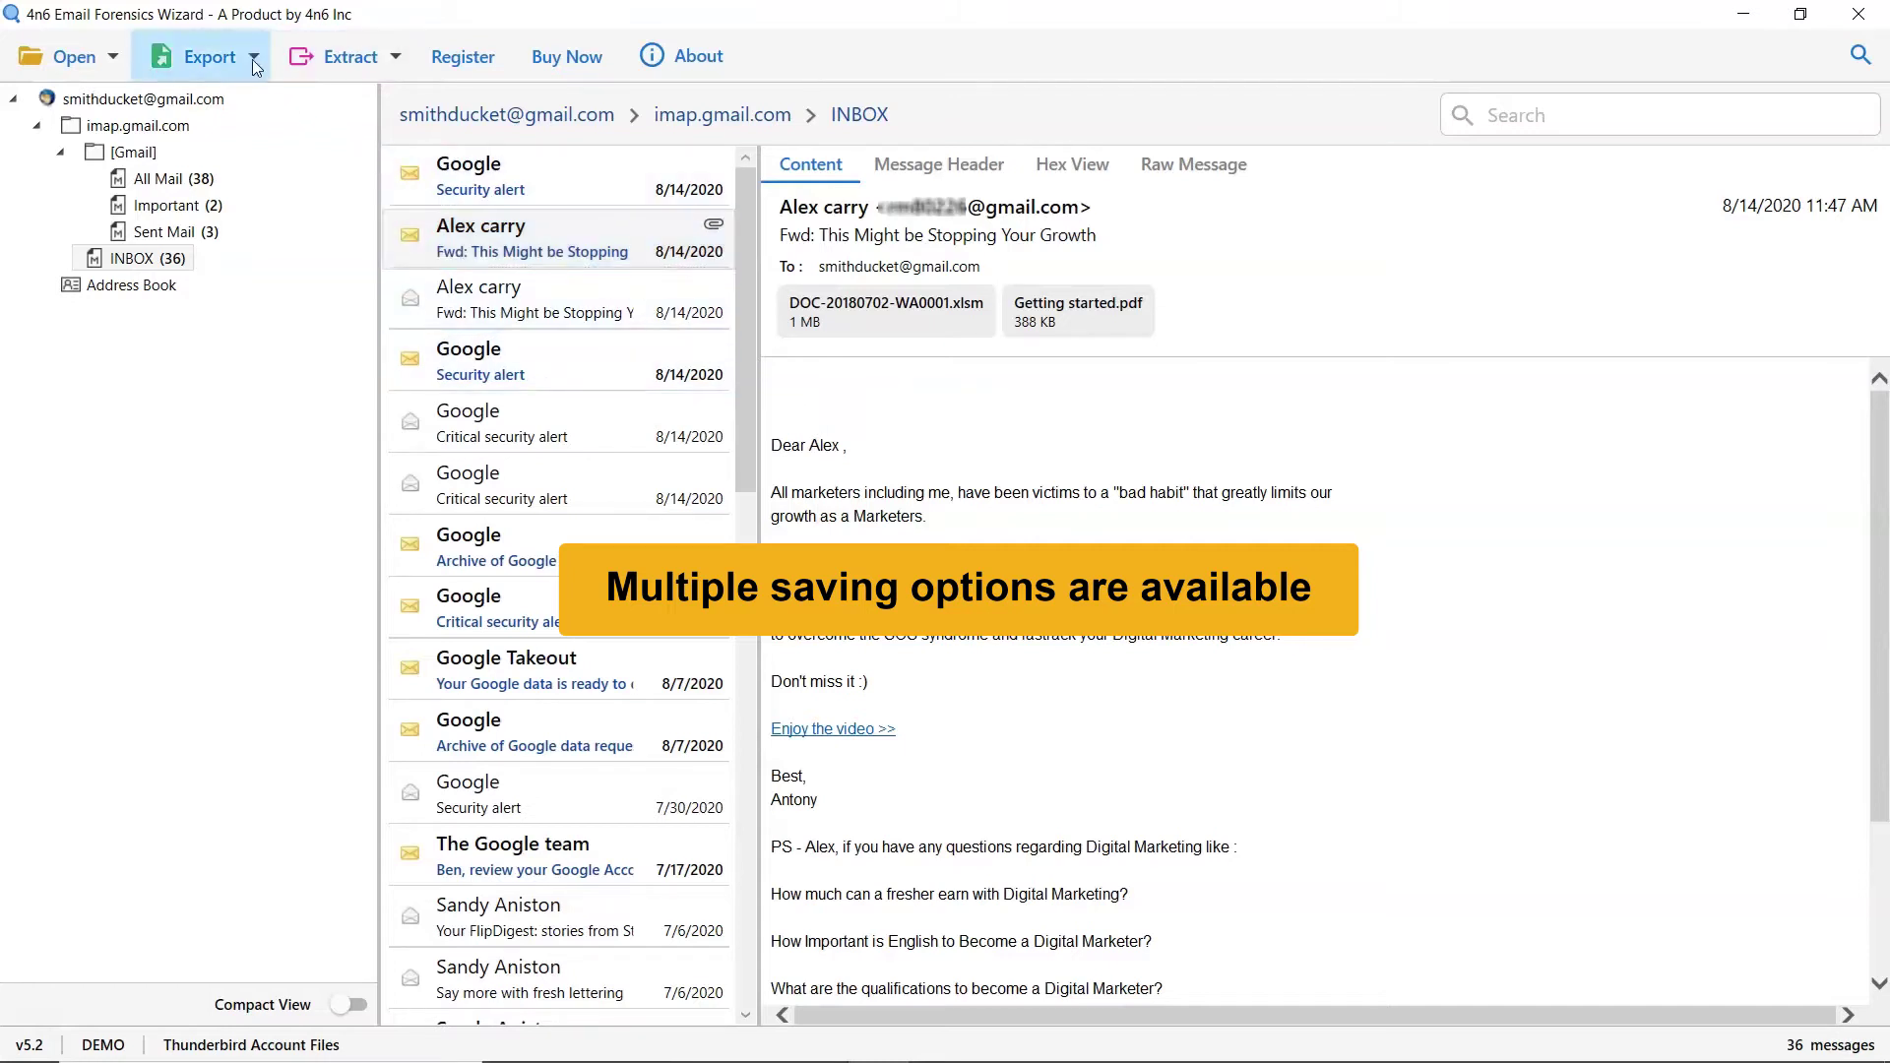
left_click(253, 66)
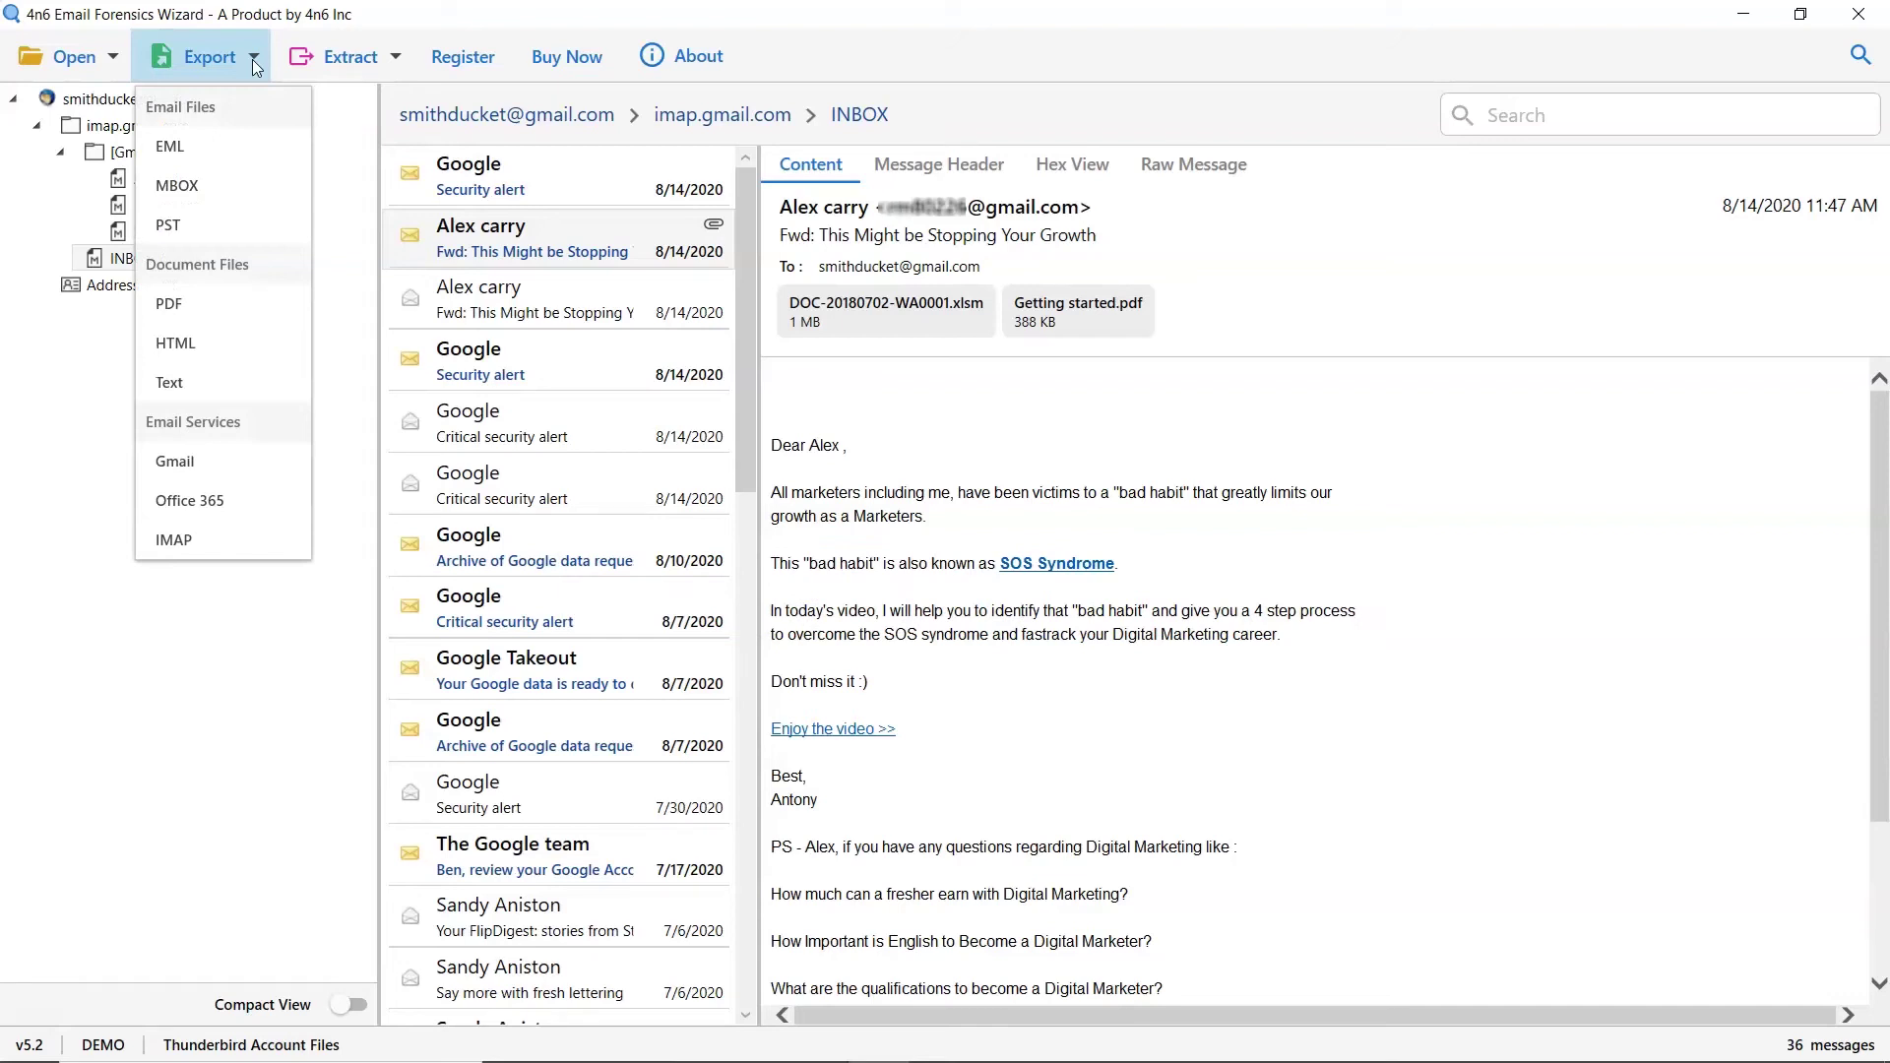
left_click(253, 59)
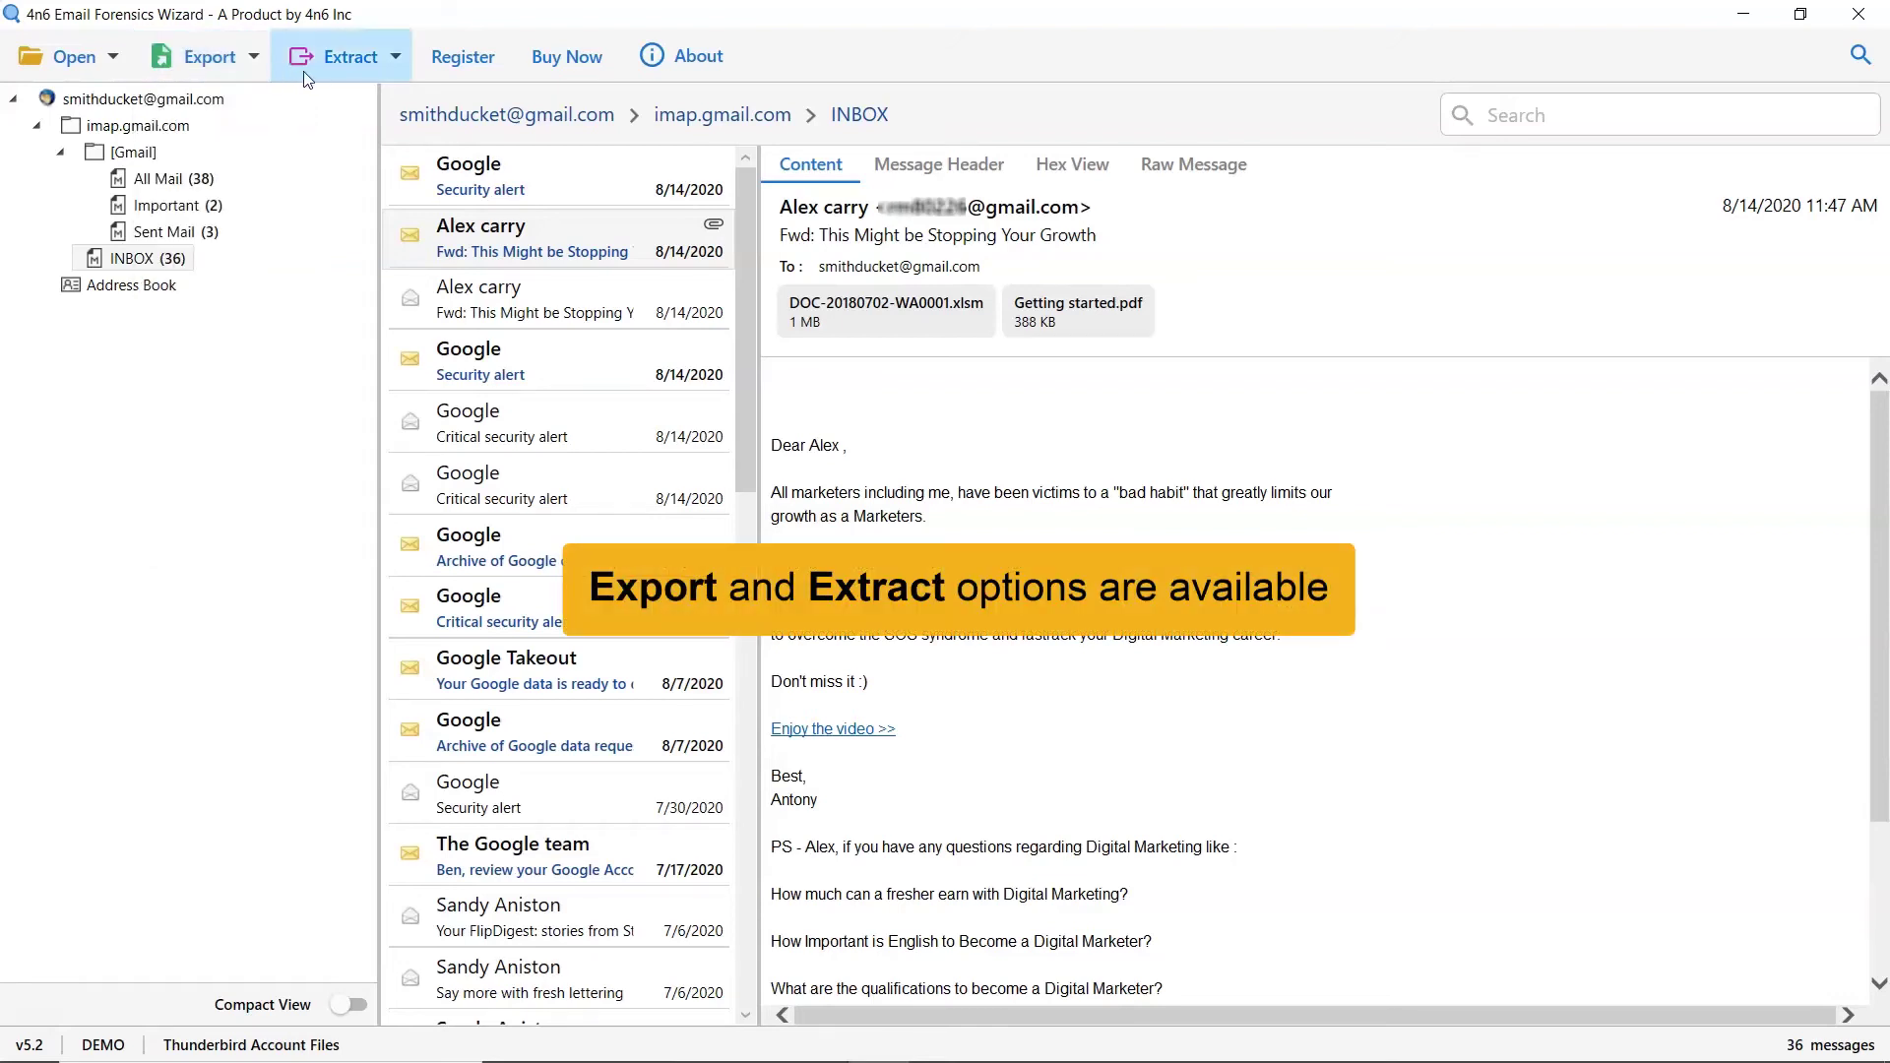
left_click(397, 60)
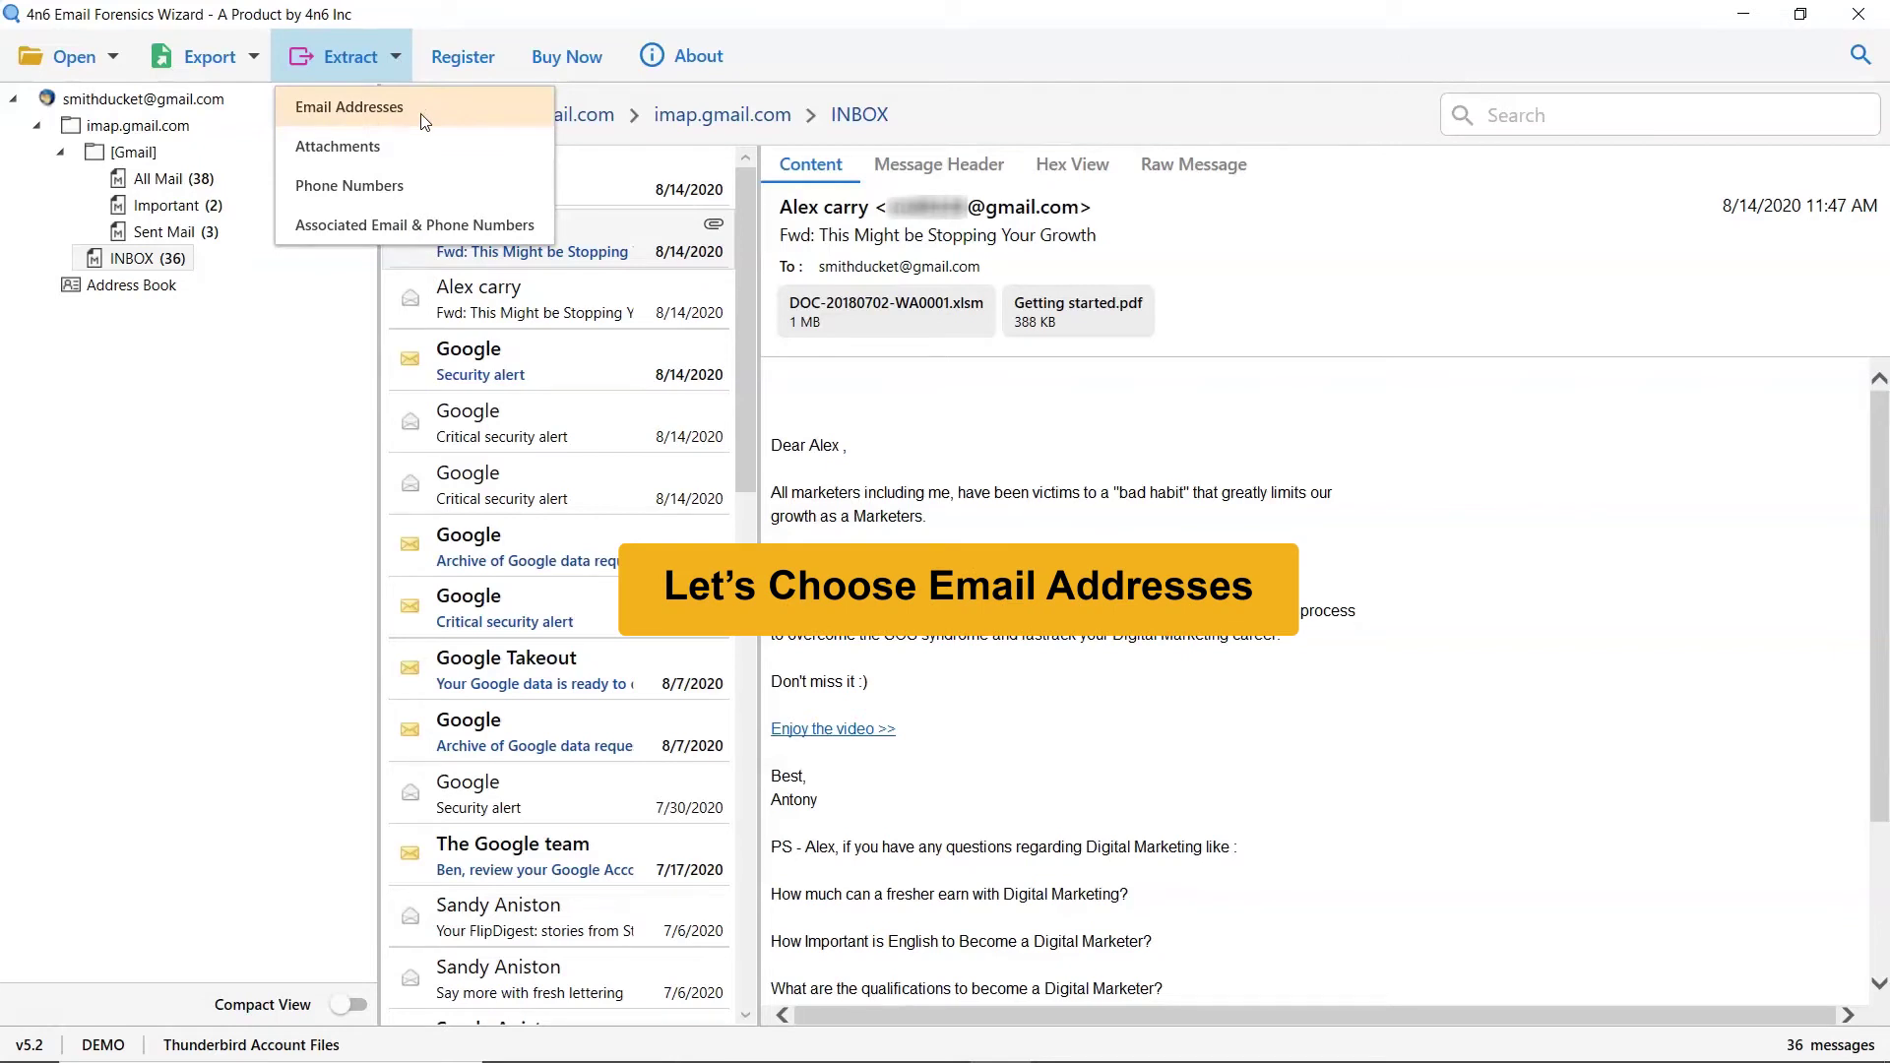
Step: Choose Extract > Email Addresses, unchecking then re-checking INBOX, Sent Mail and Important
left_click(421, 114)
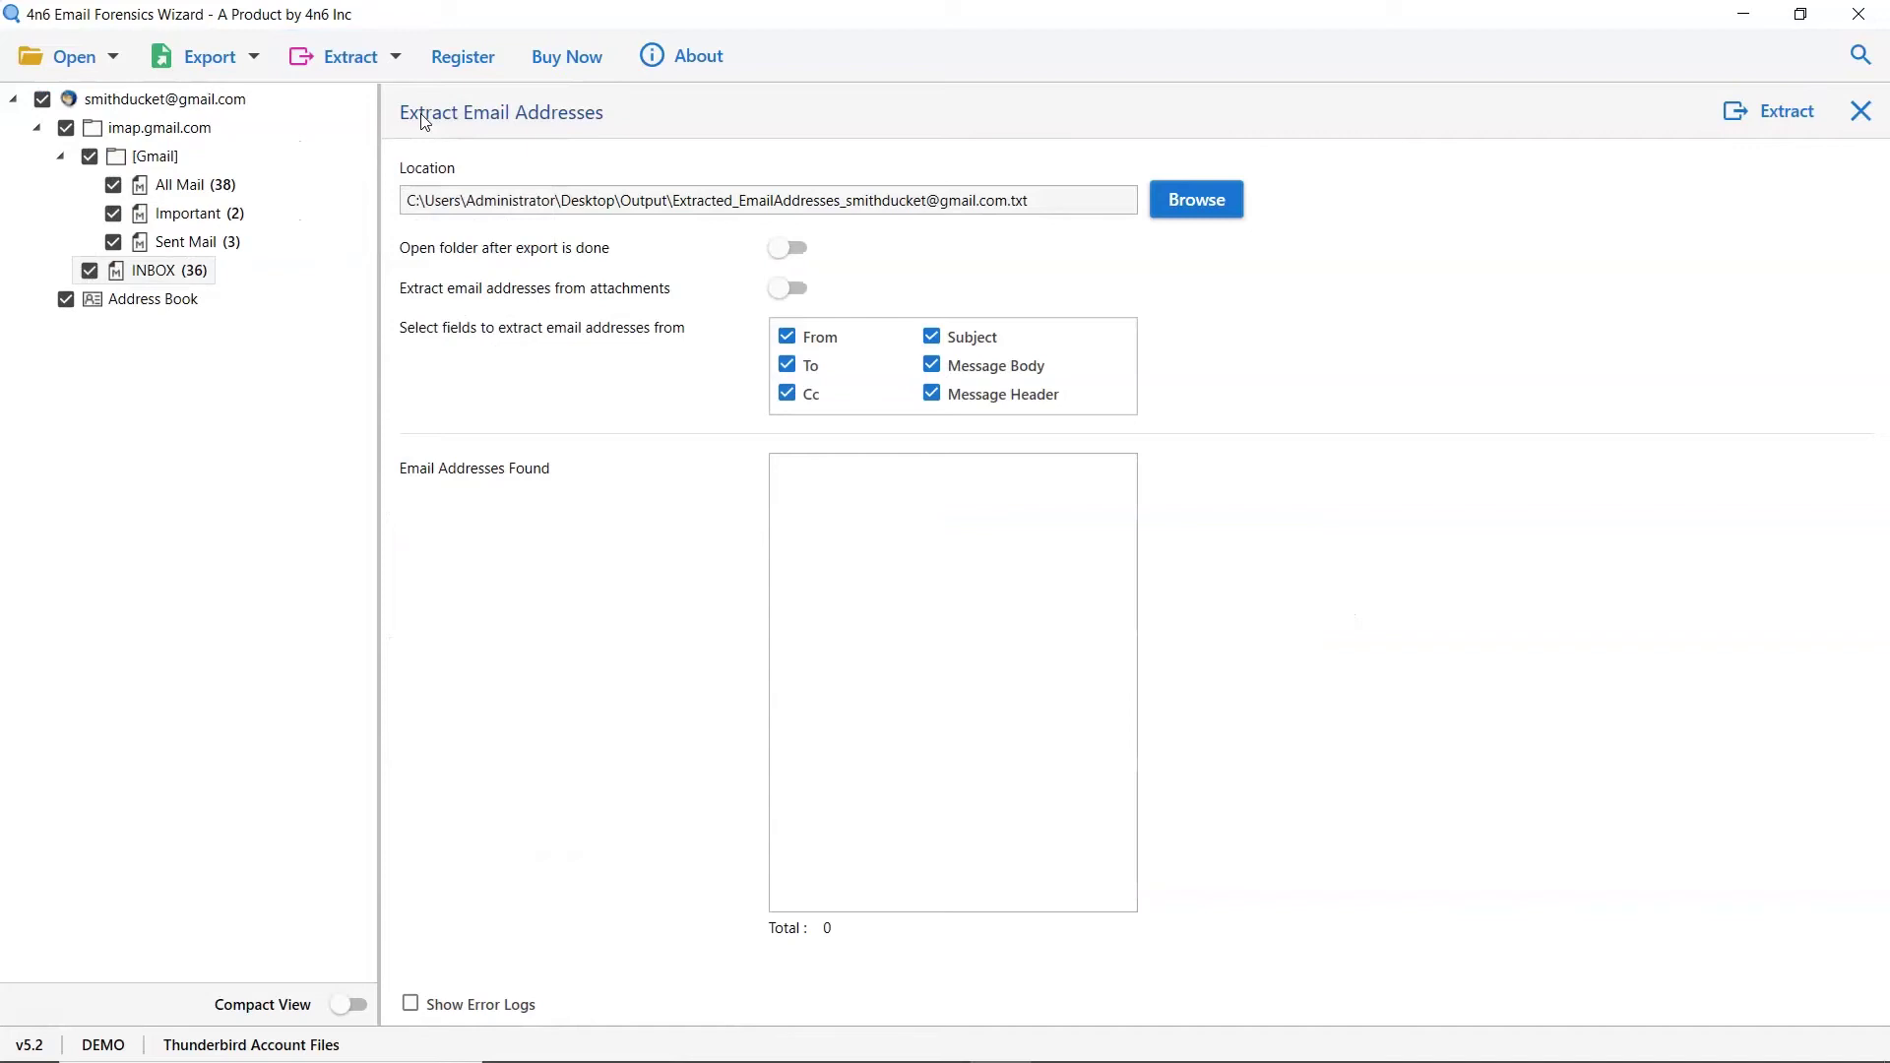
left_click(89, 270)
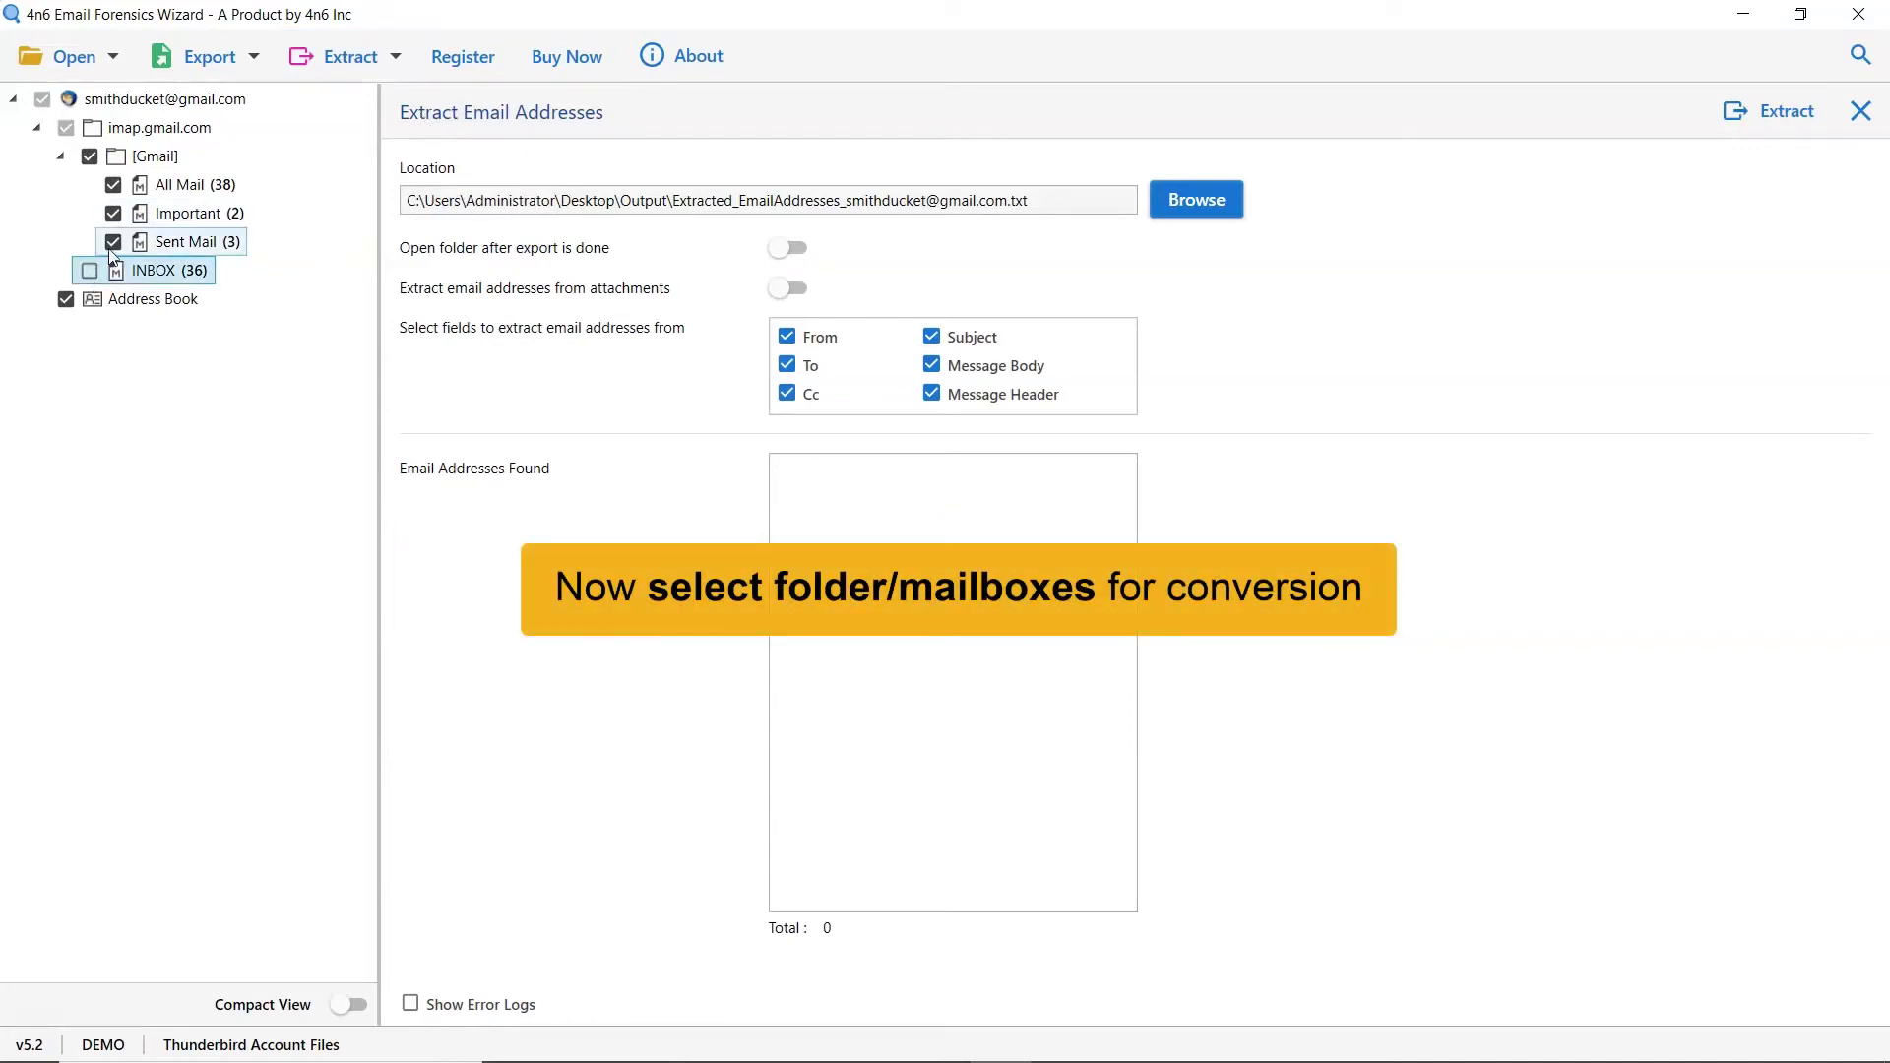
left_click(112, 242)
left_click(112, 214)
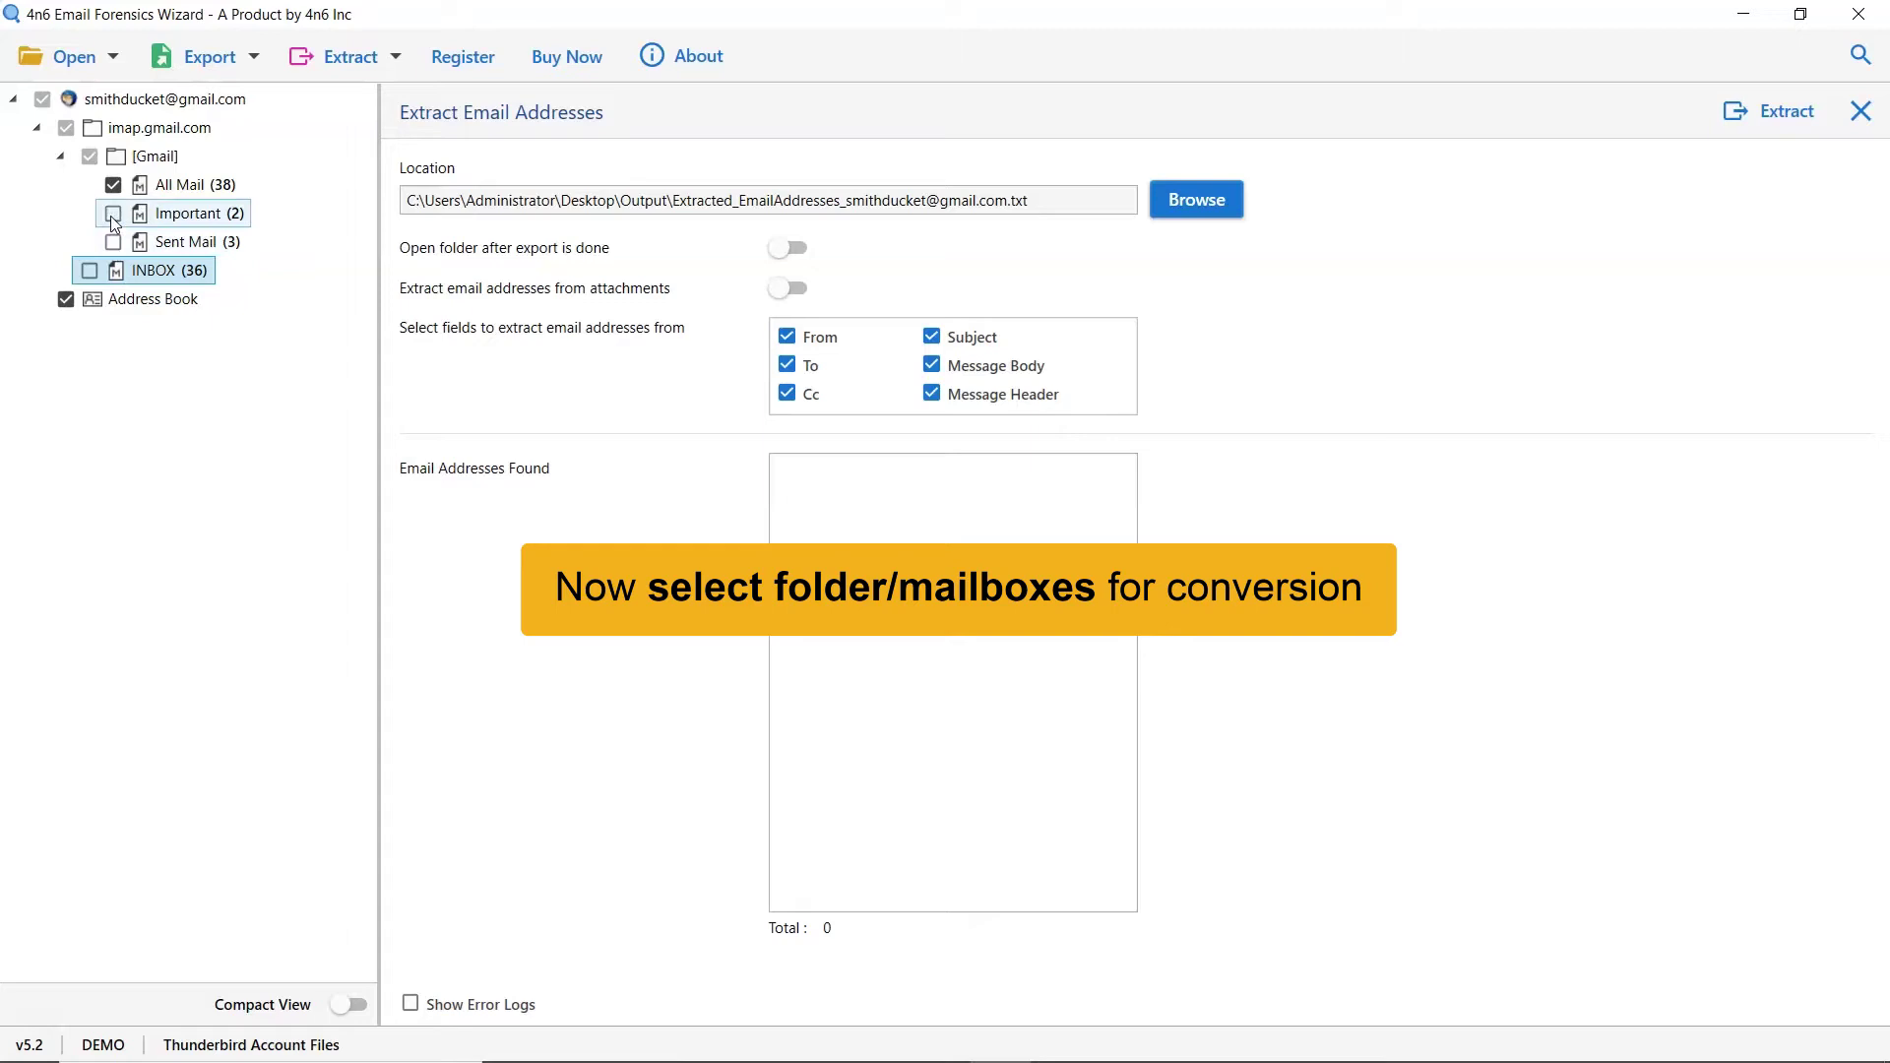
left_click(112, 215)
left_click(88, 270)
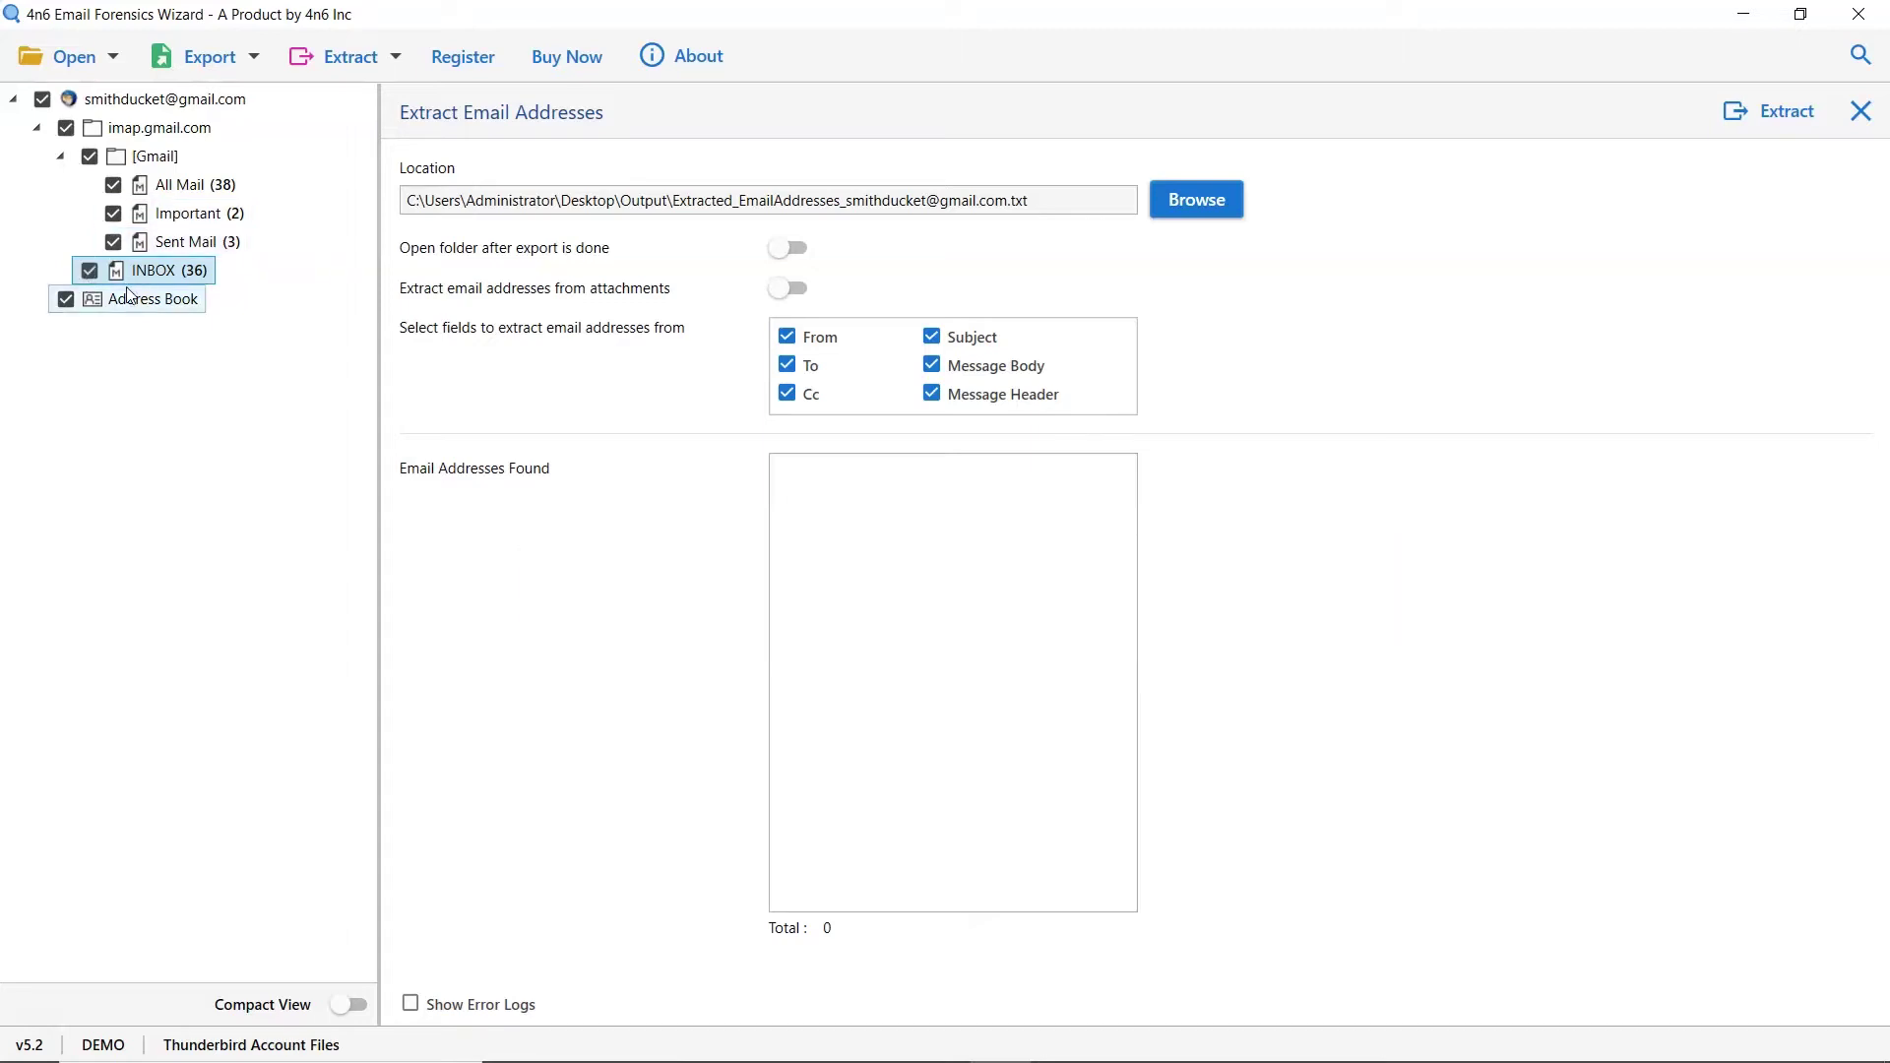
Step: Save the output text file to the Desktop Output folder under the default name
left_click(1193, 209)
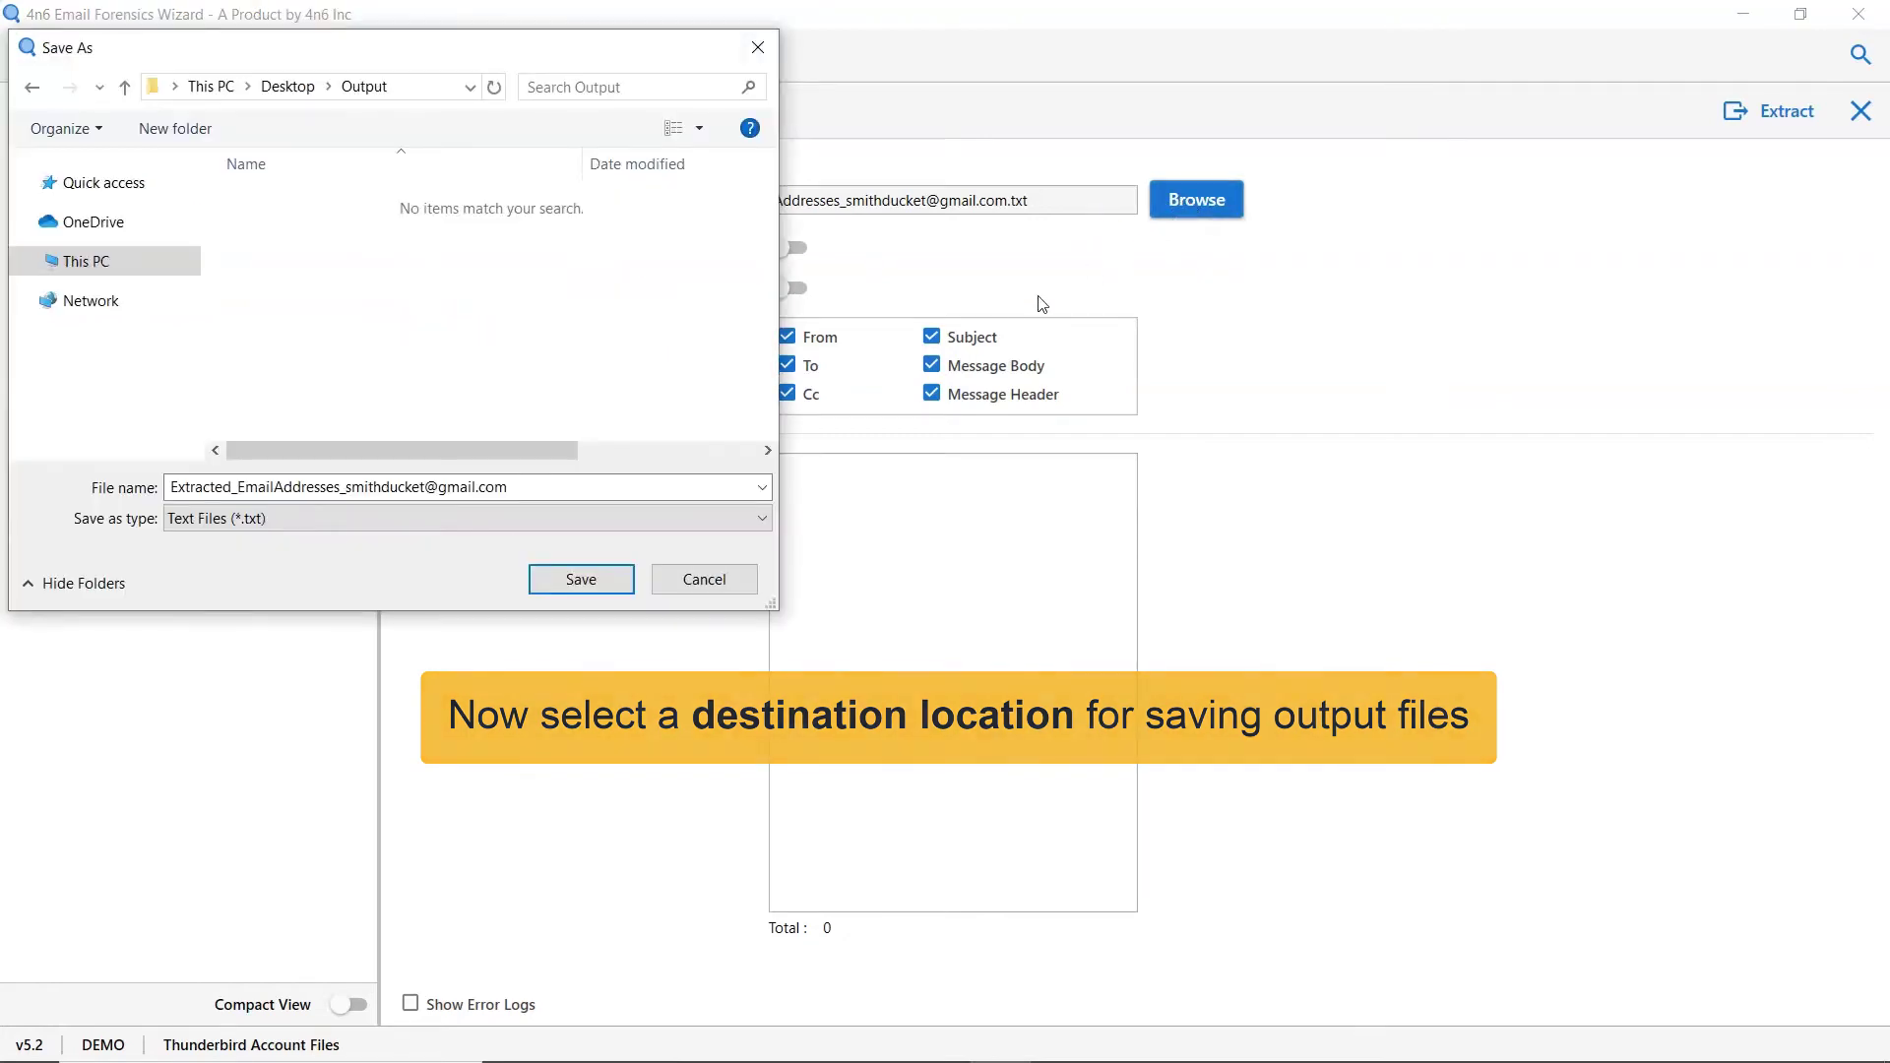
left_click(556, 587)
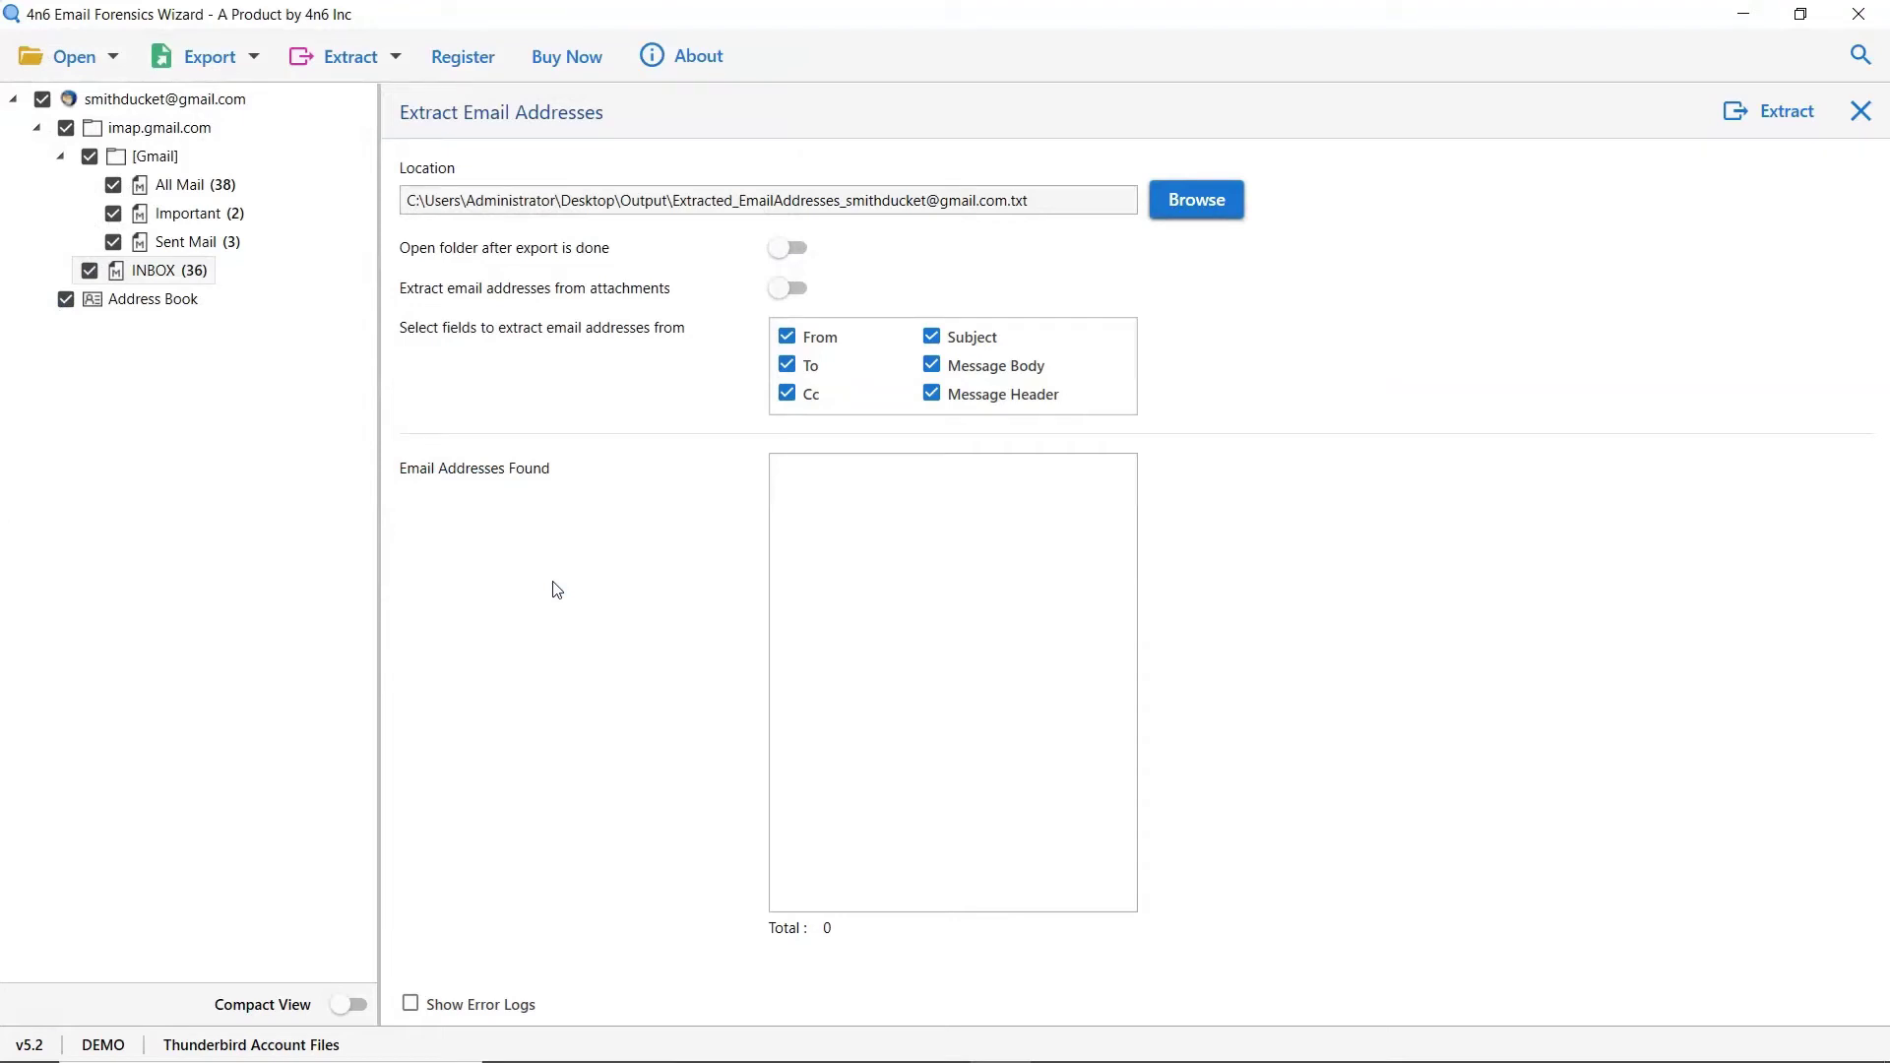
left_click(785, 261)
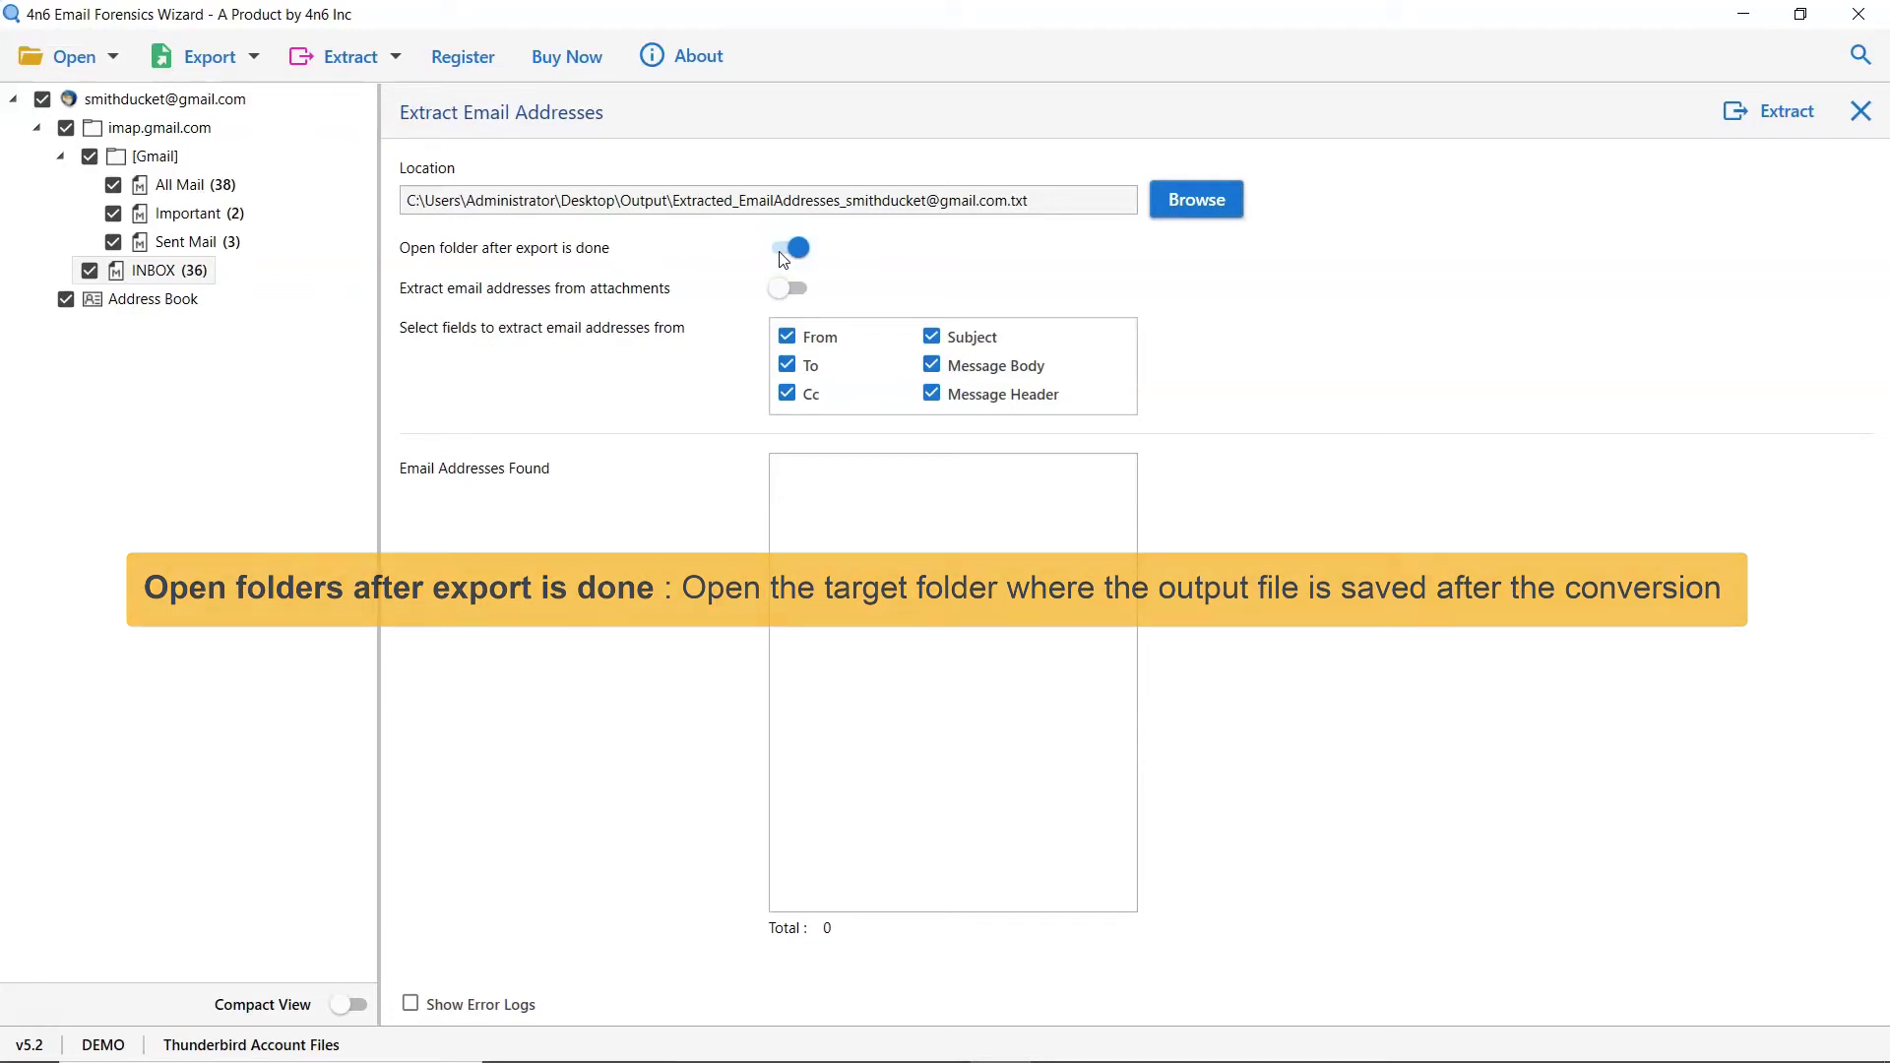
left_click(780, 258)
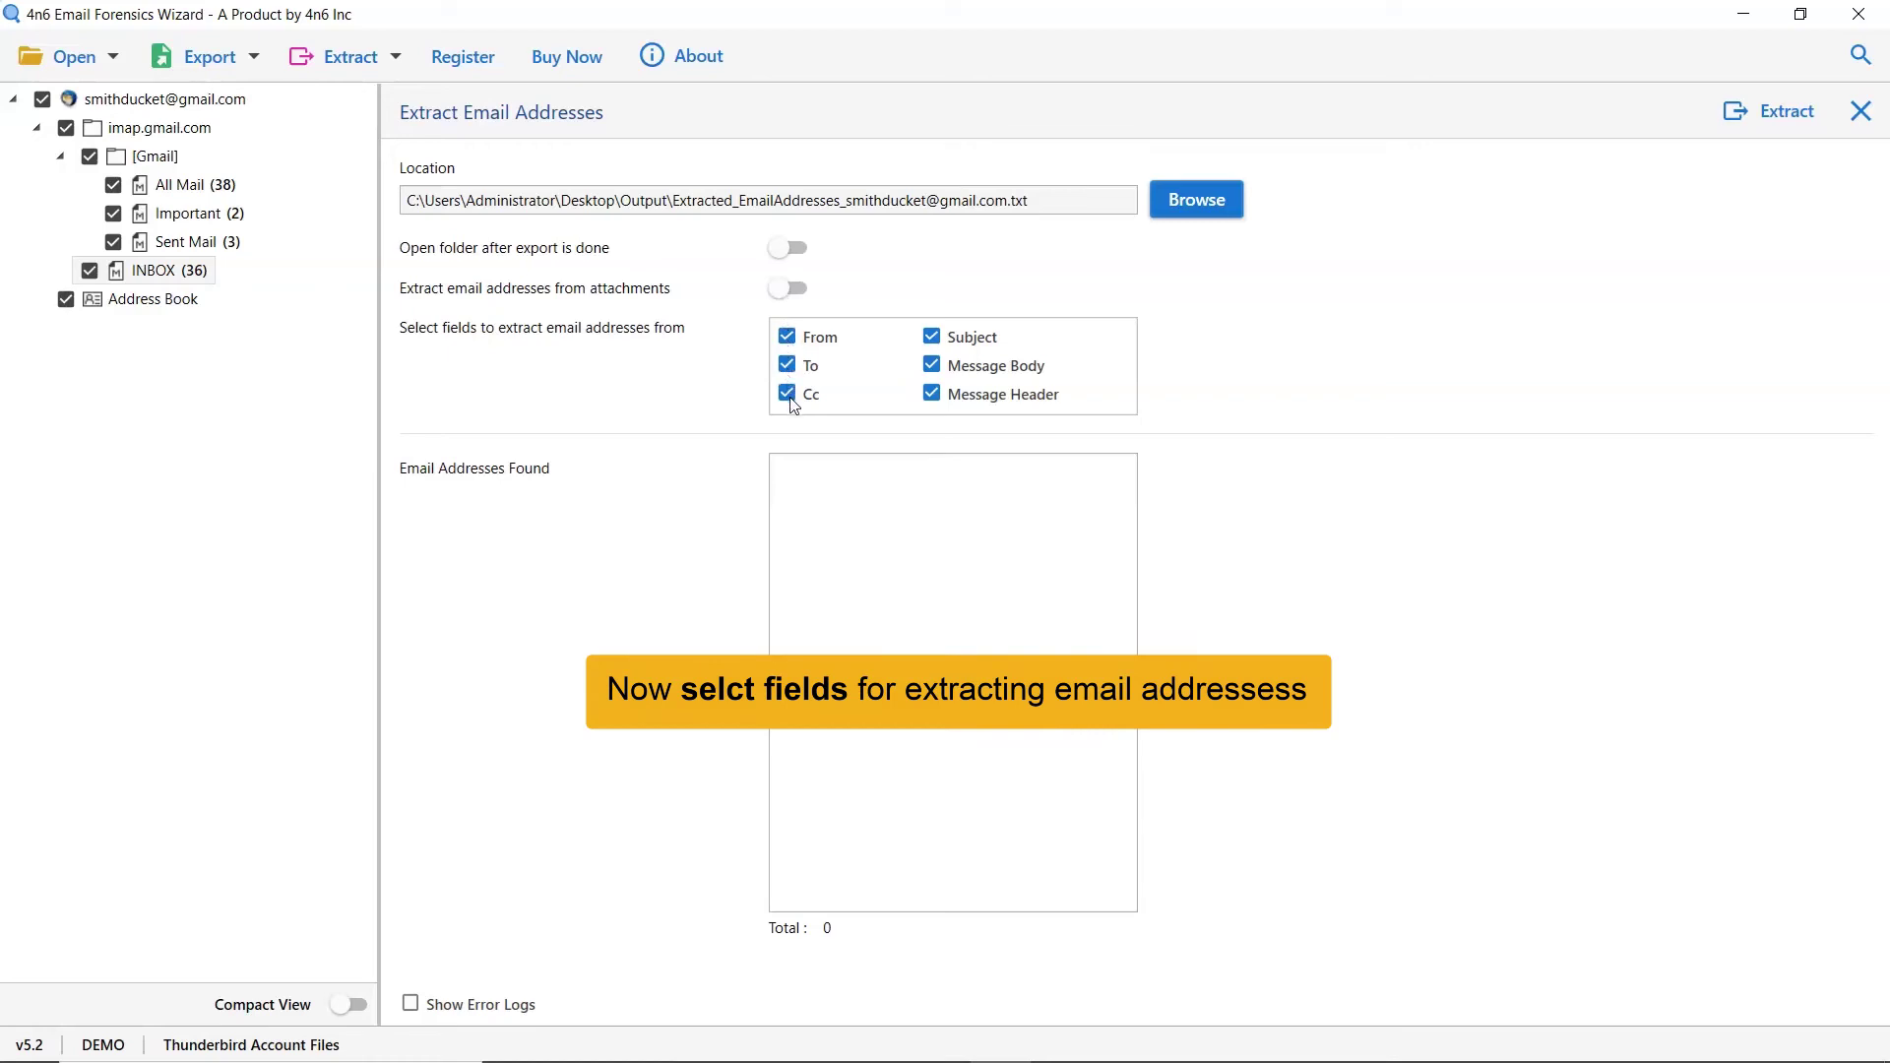
left_click(932, 396)
left_click(932, 366)
left_click(932, 367)
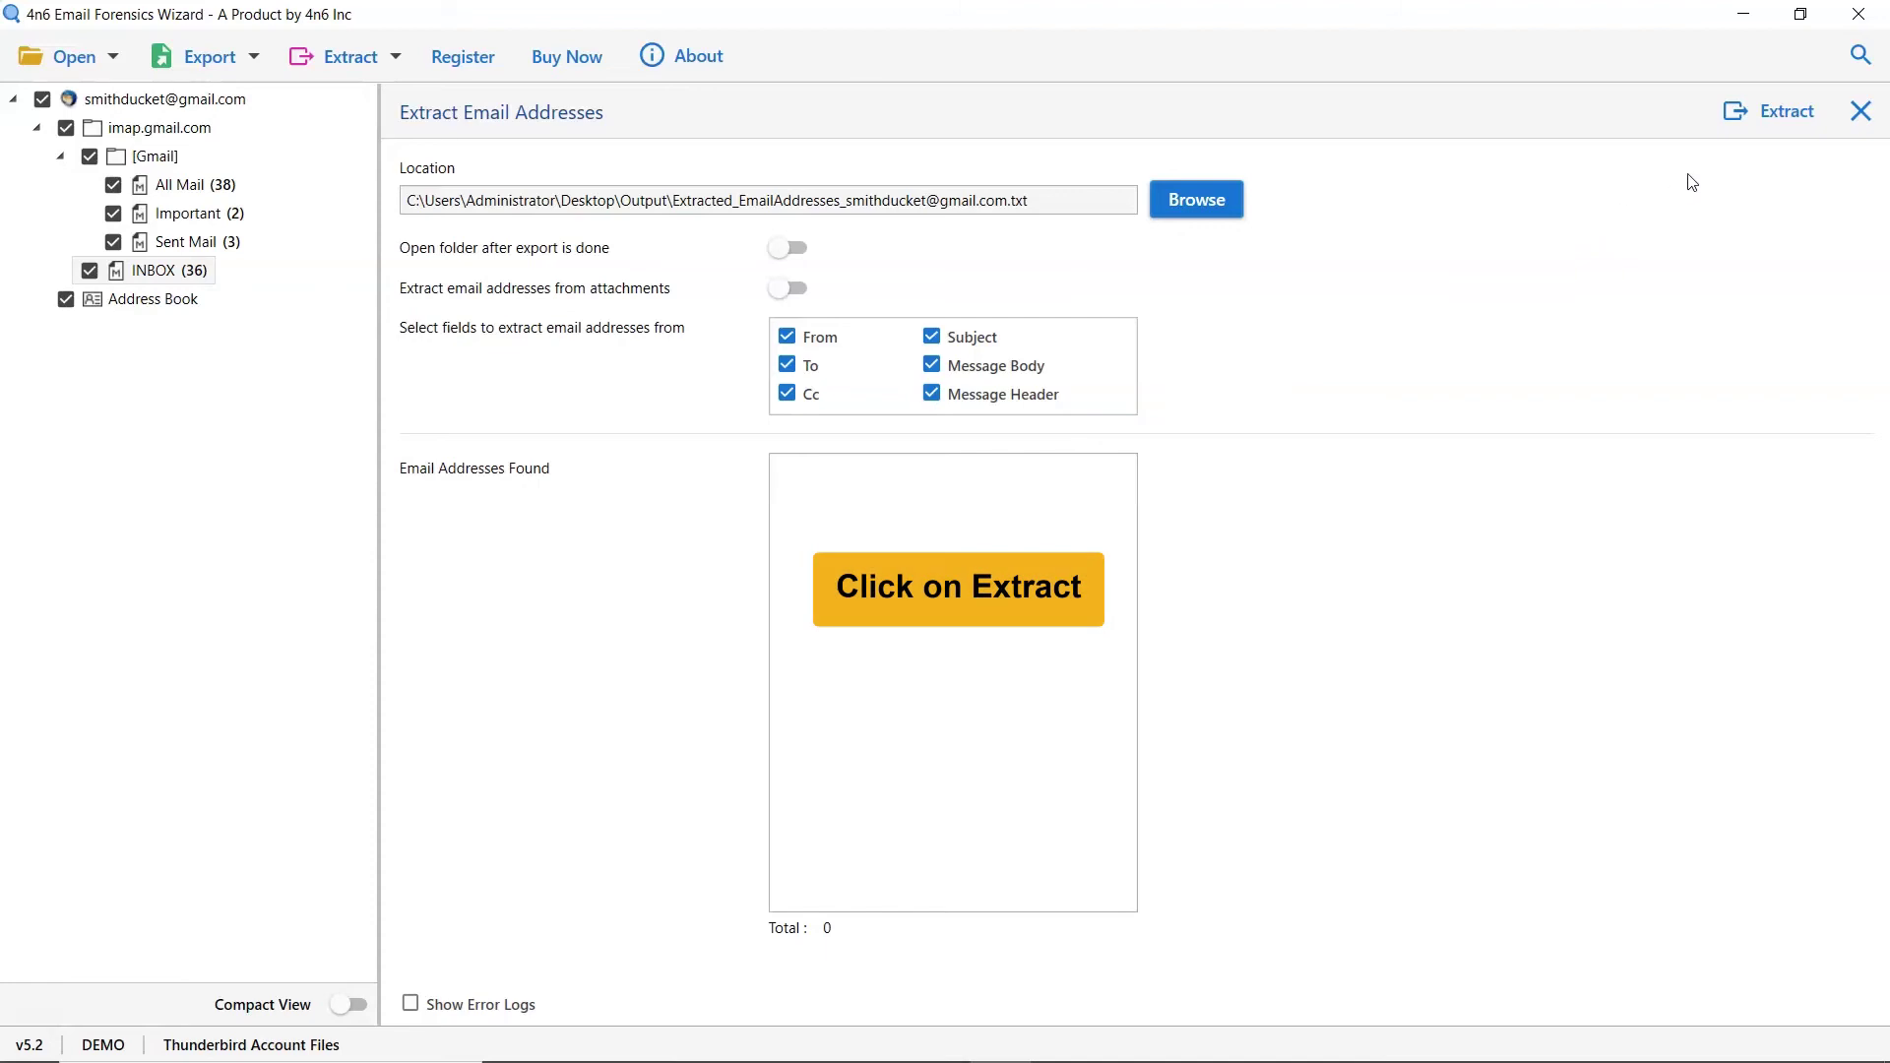
Step: Run the extraction, save the 99 found addresses, and dismiss the demo-limit notice
left_click(1773, 124)
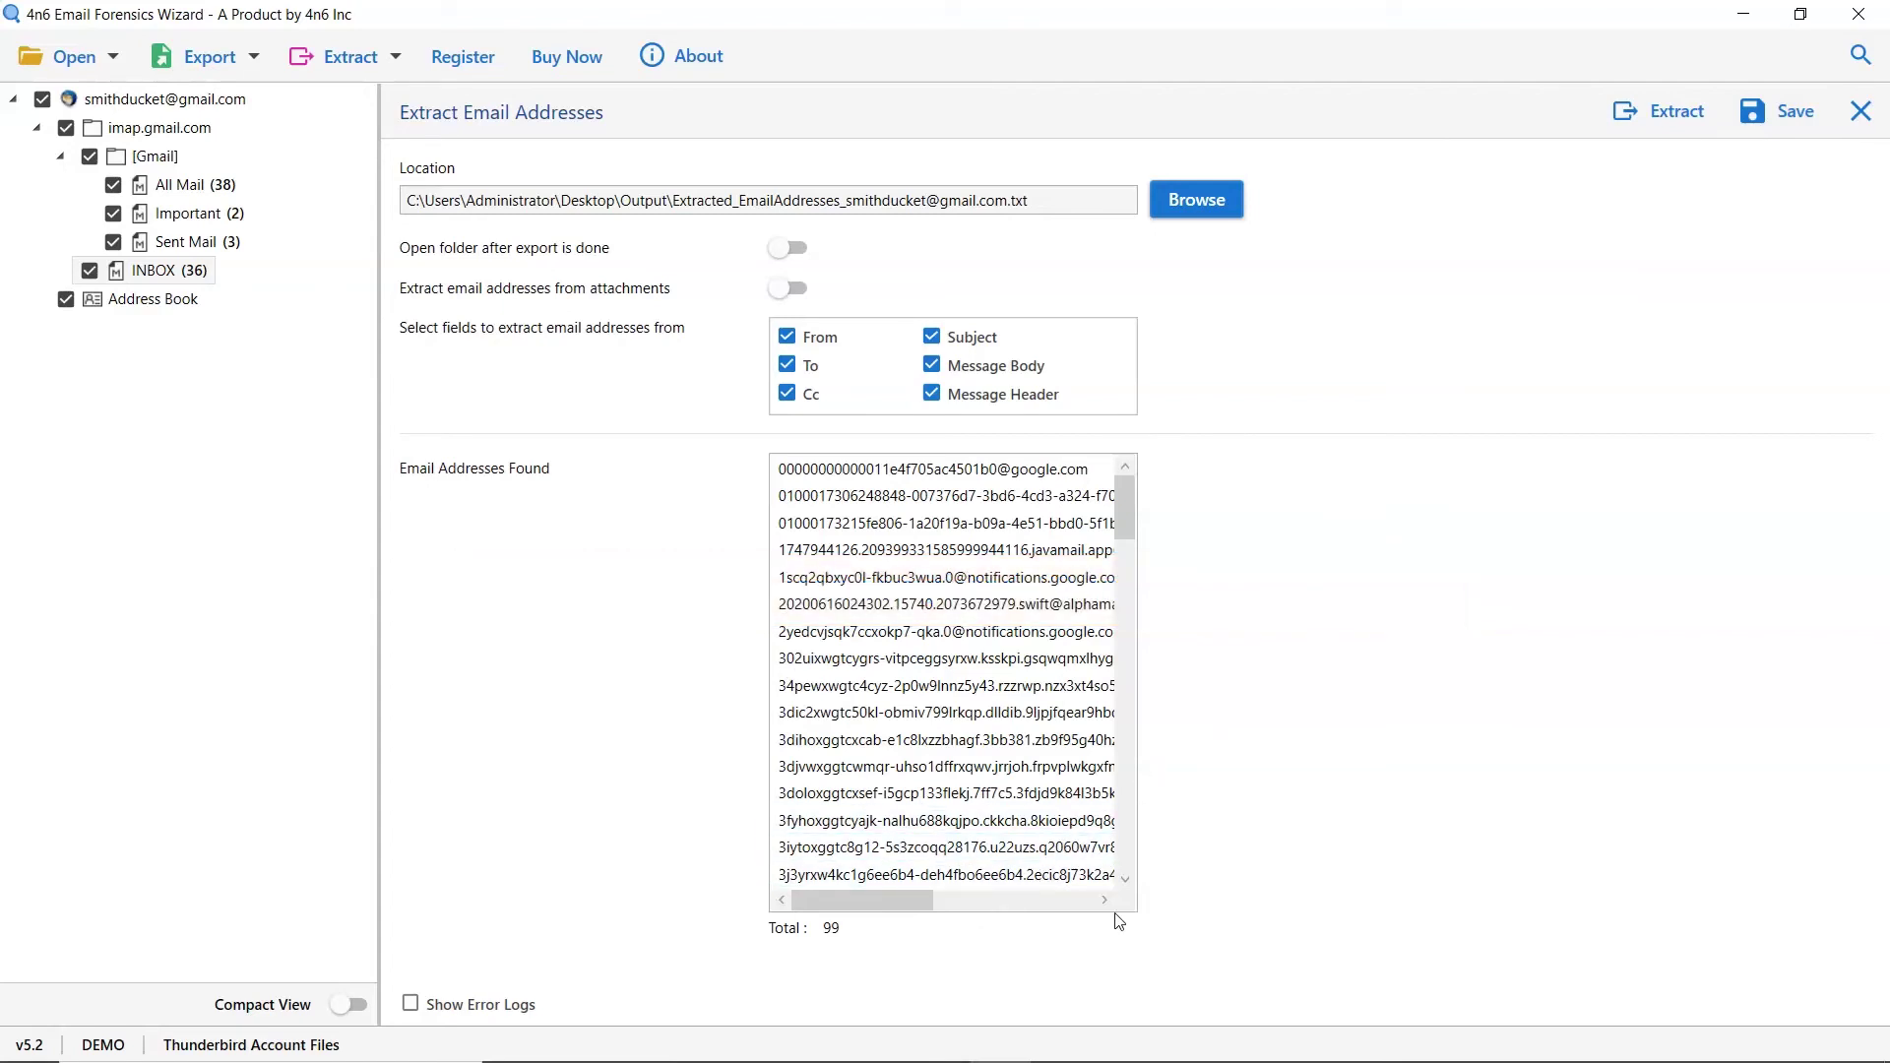
left_click(1798, 126)
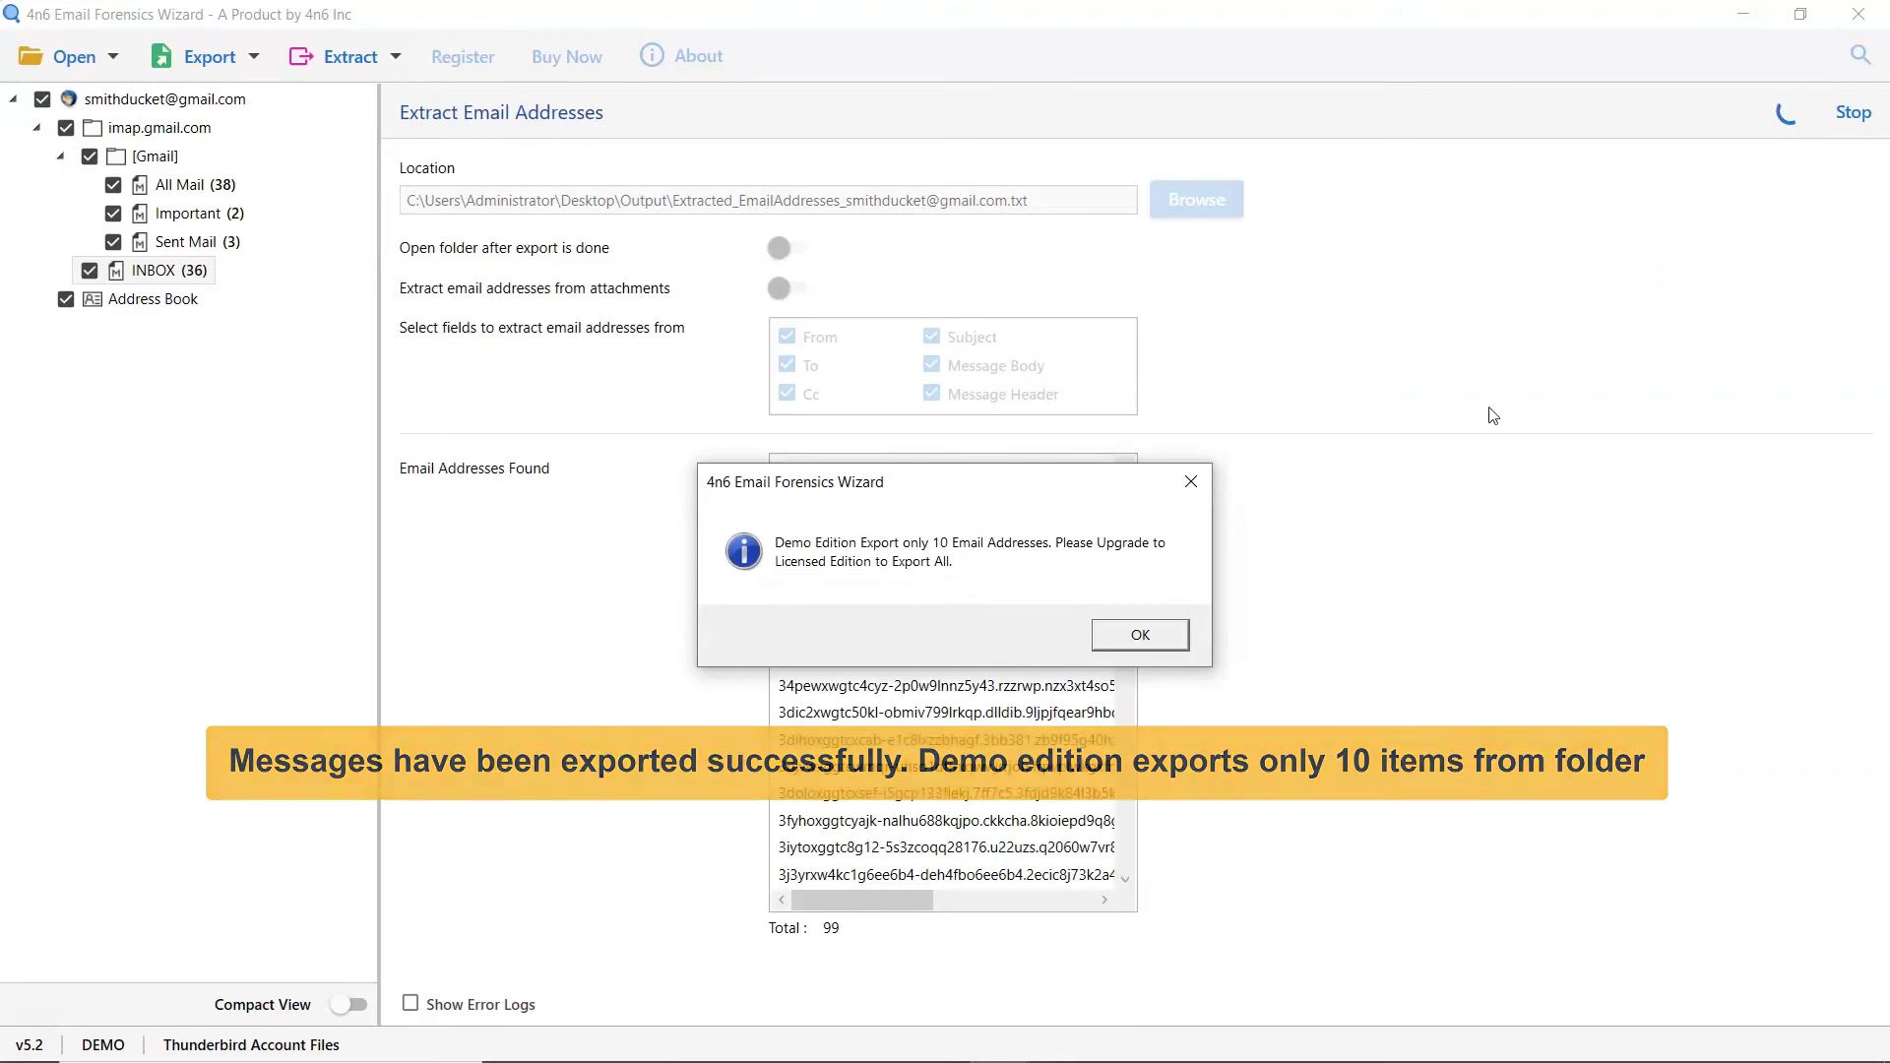
left_click(1125, 644)
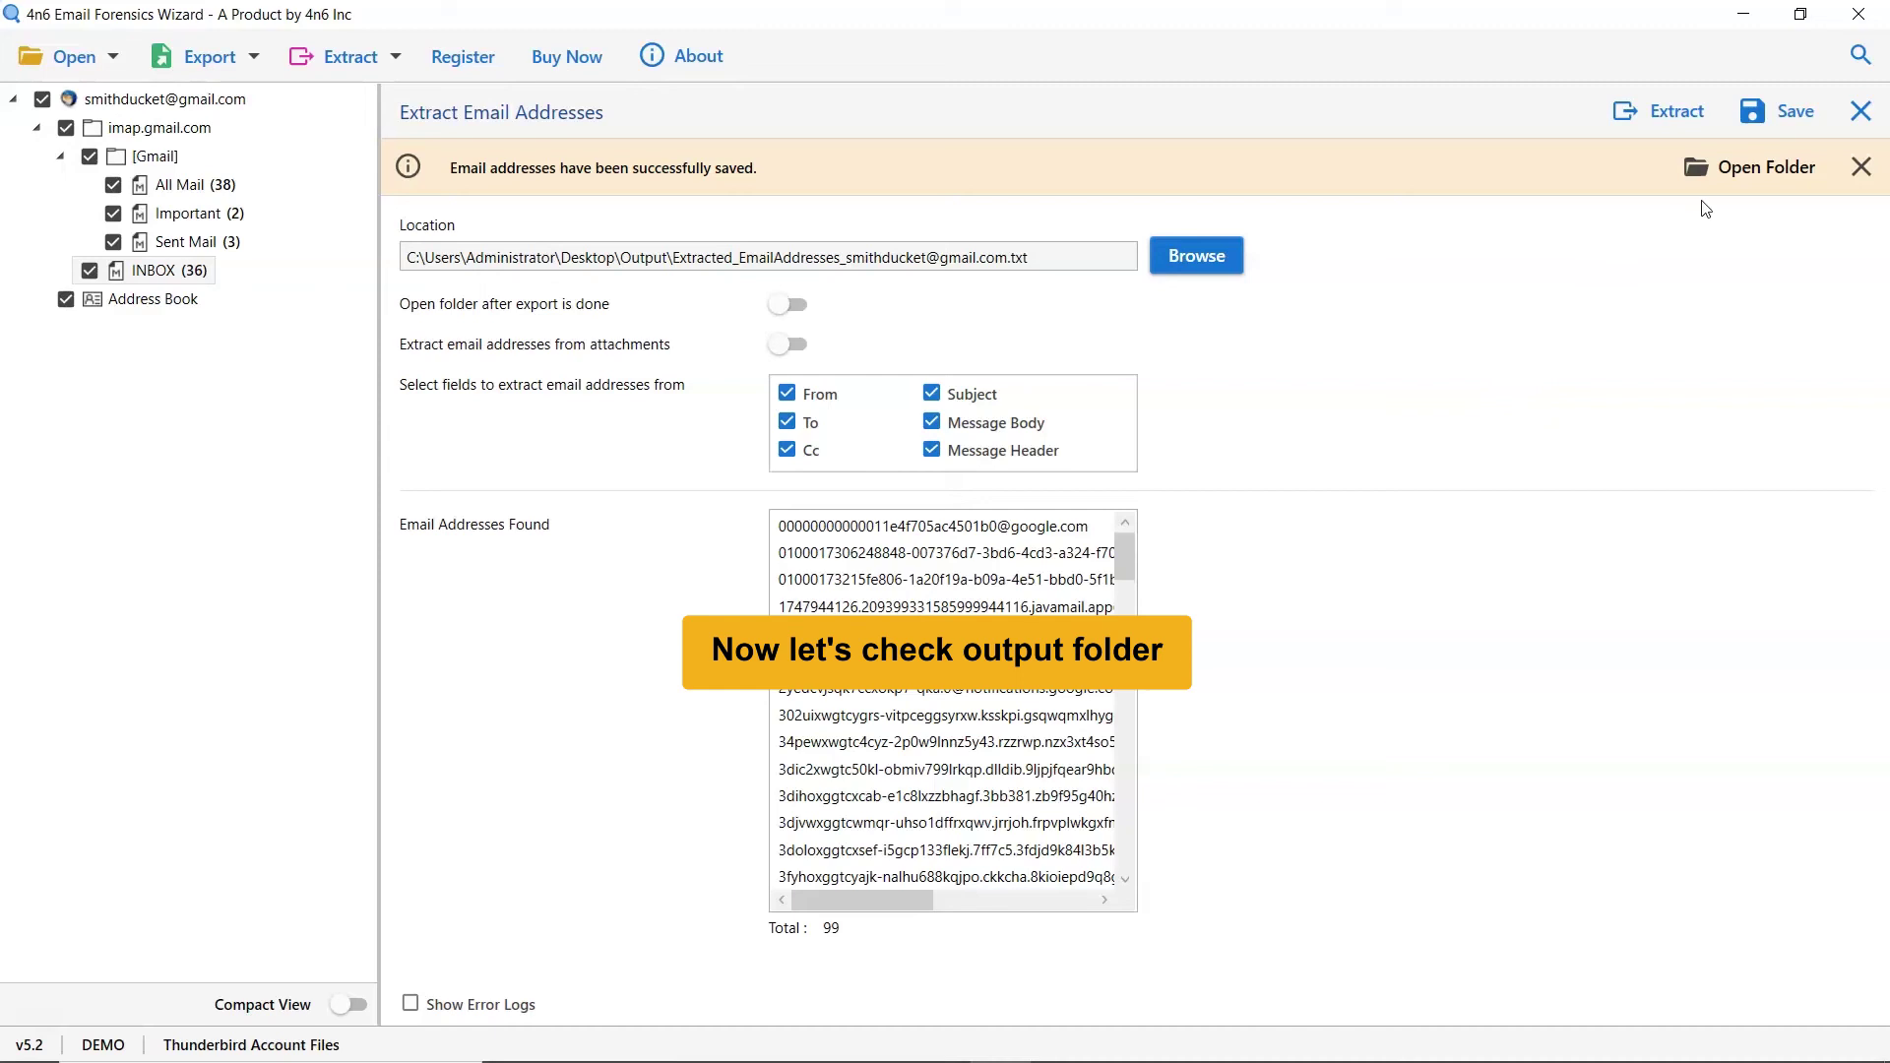
Step: Open the Desktop Output folder from the success banner's Open Folder link
left_click(1747, 172)
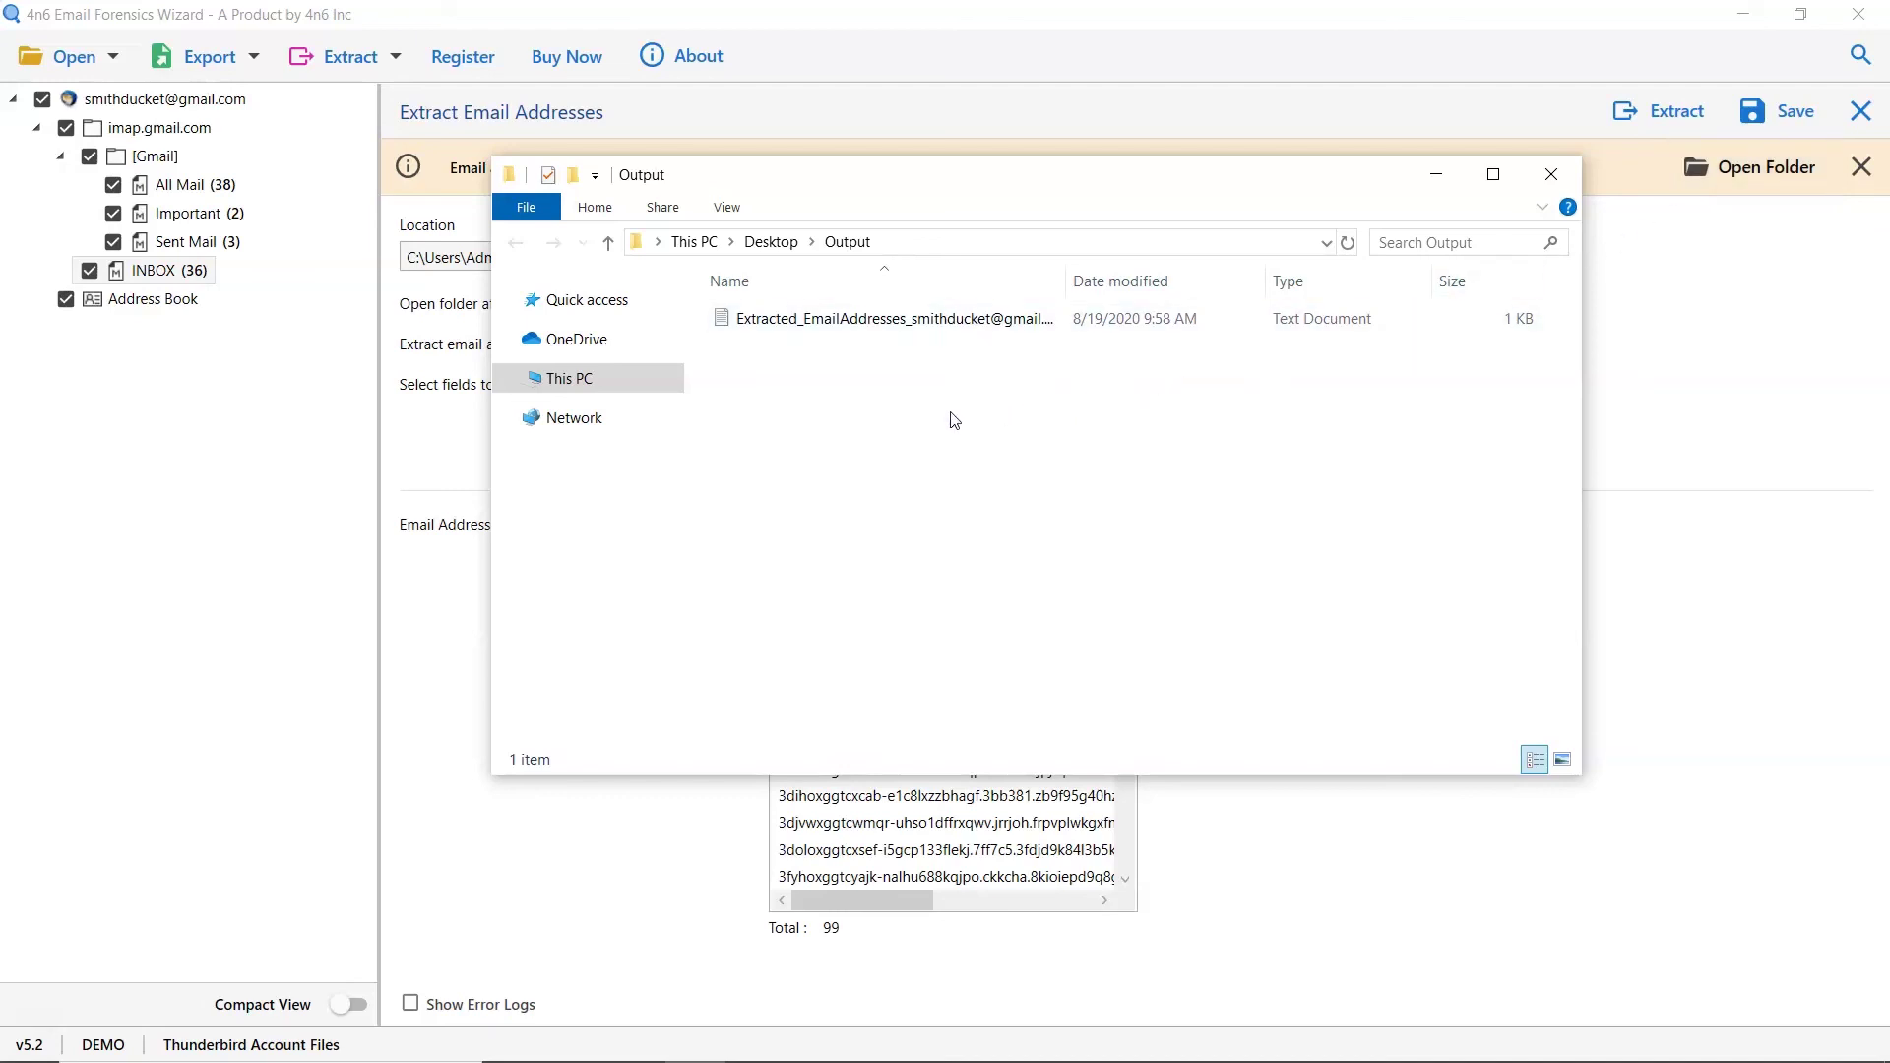
Step: Open Extracted_EmailAddresses.txt in Notepad to show the eleven extracted addresses
left_click(819, 323)
double_click(821, 323)
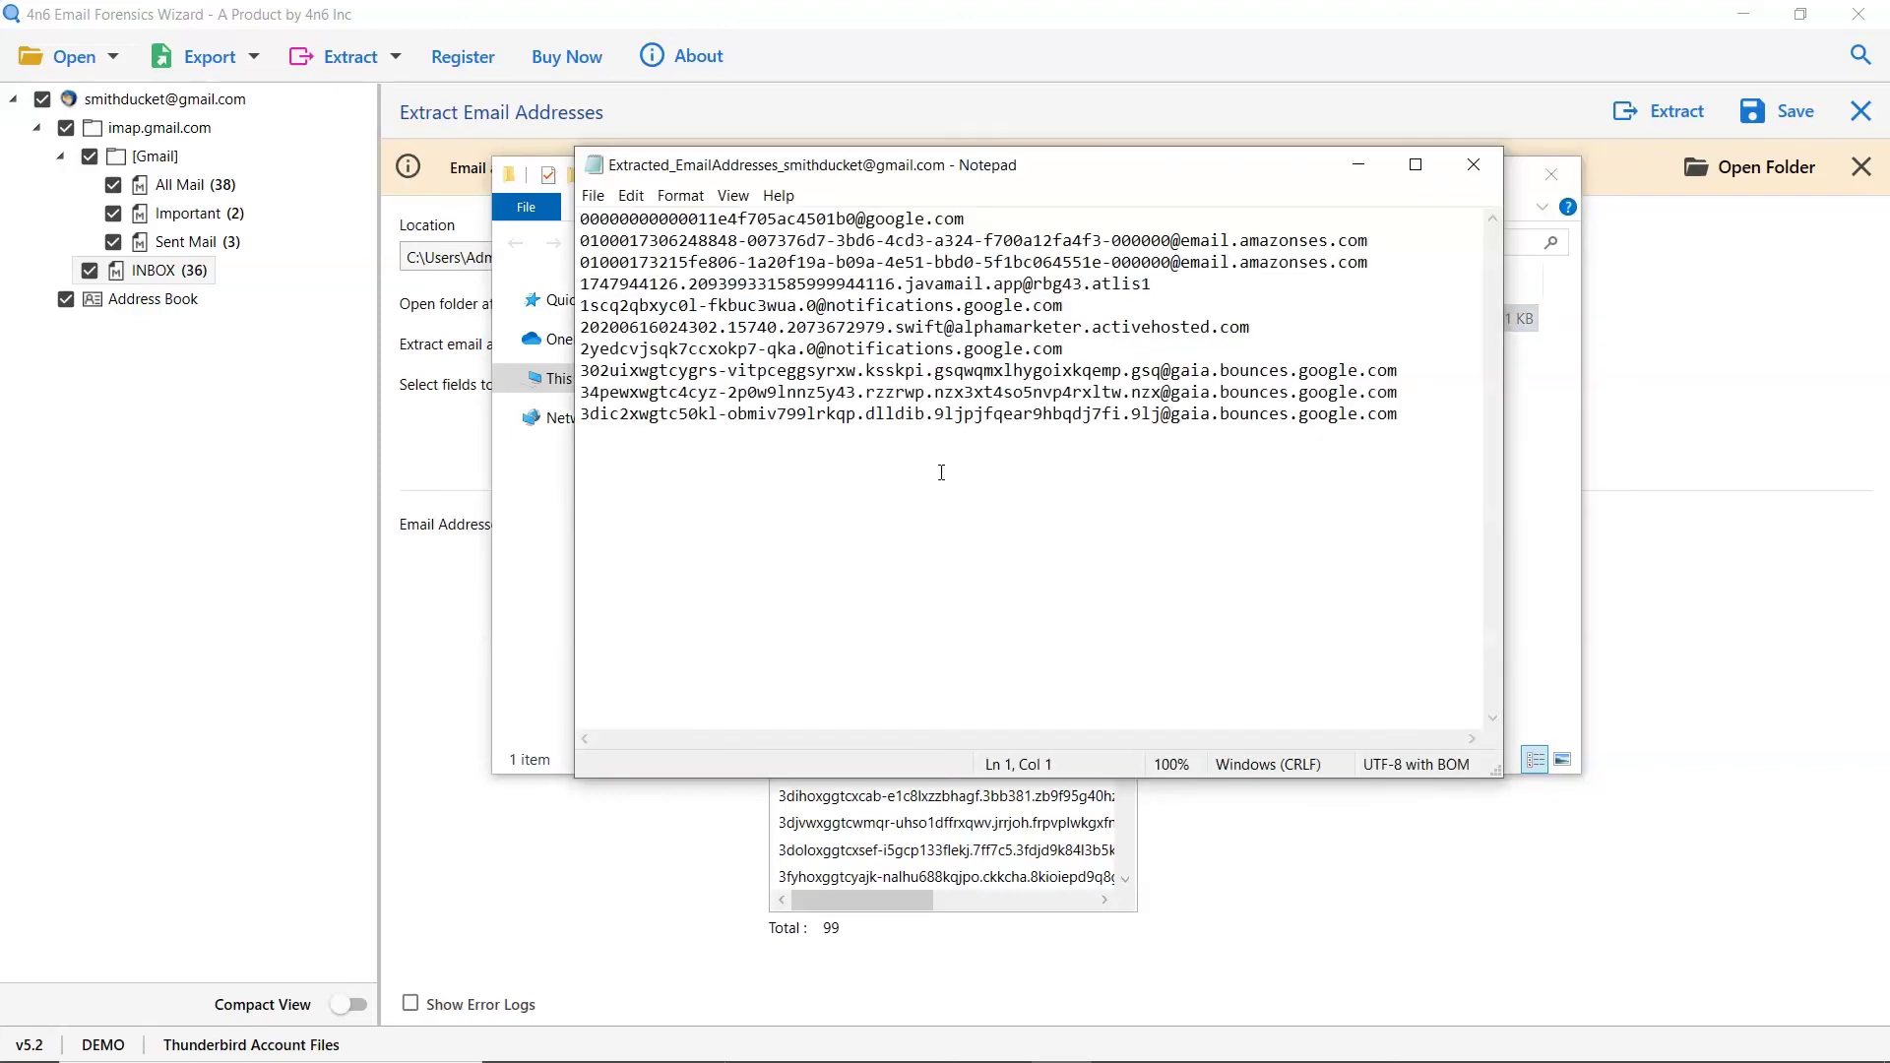